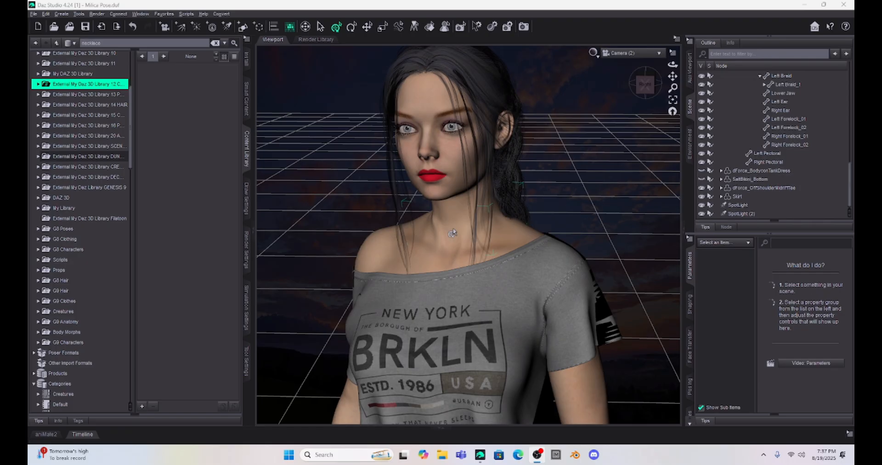
# Search the content library for "necklace" and show the Hyleoroi Necklace Blue preset in its mapped folder.
pyautogui.click(112, 45)
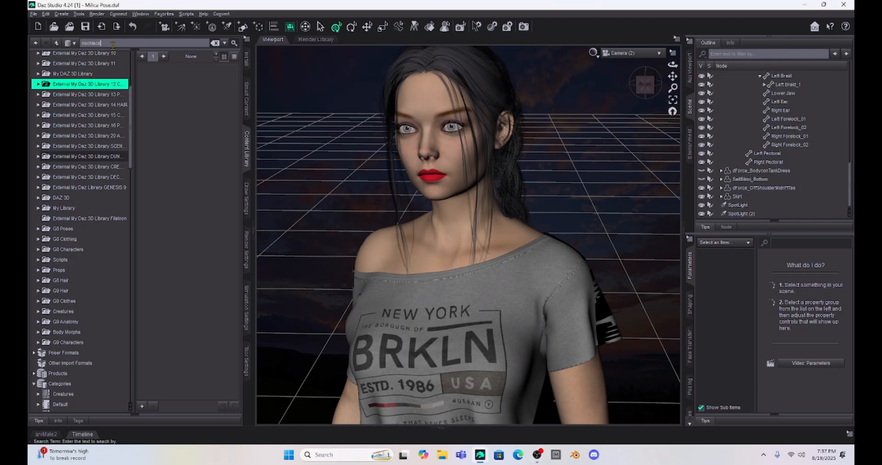
pyautogui.write('necklace')
pyautogui.press('Return')
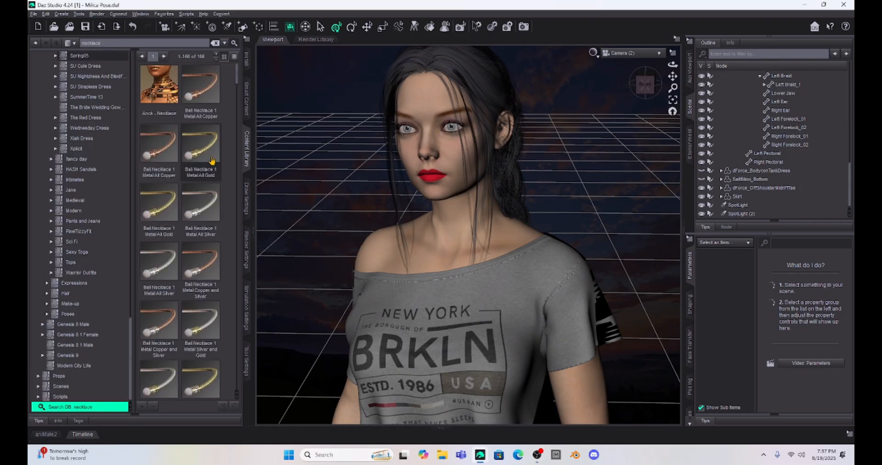
pyautogui.scroll(-15, 185, 185)
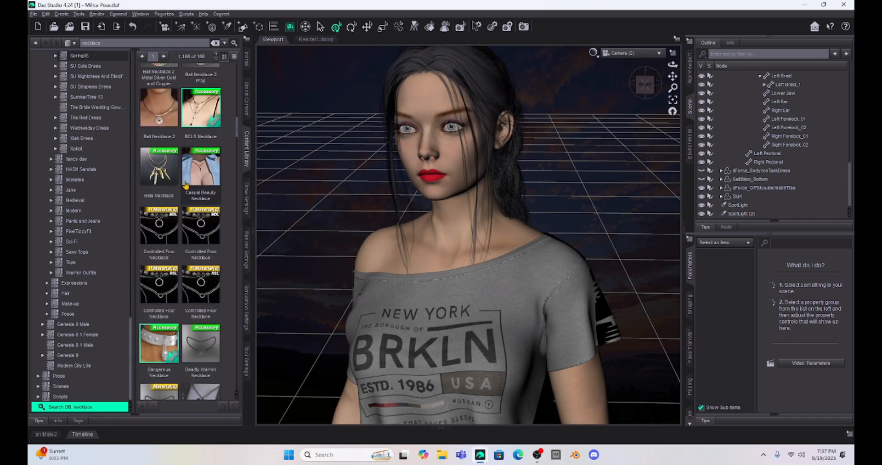
pyautogui.scroll(-10, 186, 185)
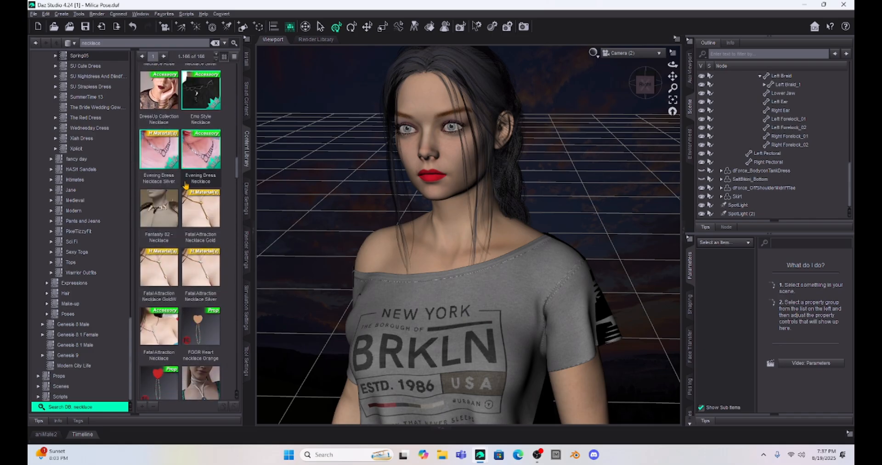
pyautogui.moveTo(195, 215)
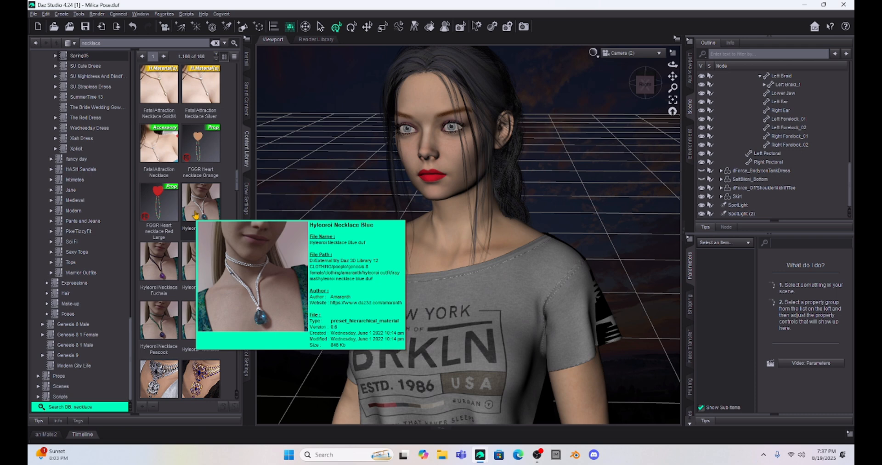
pyautogui.rightClick(196, 215)
pyautogui.moveTo(242, 291)
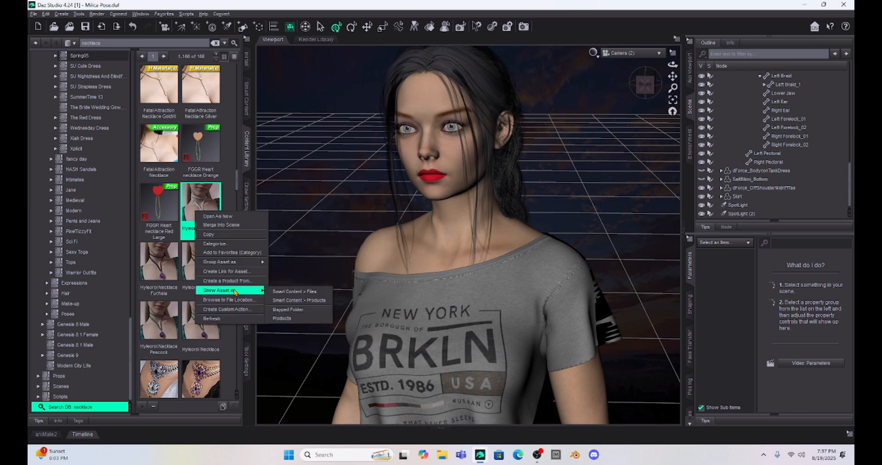
pyautogui.click(289, 311)
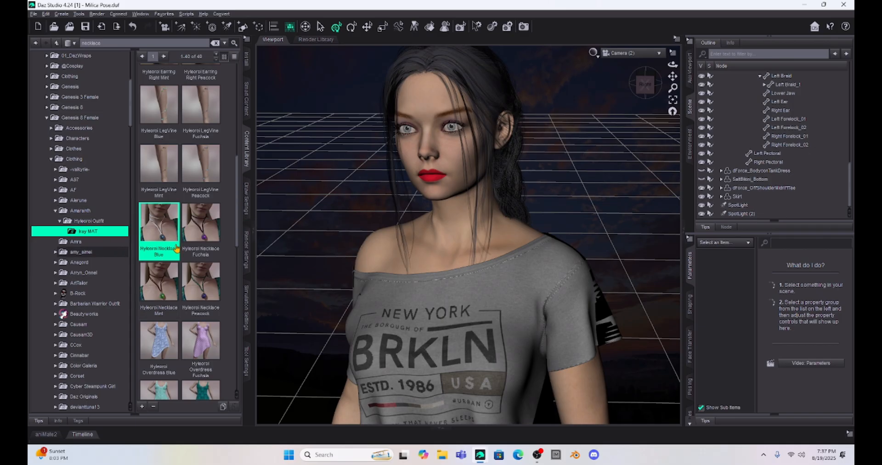
# Load the Hyleoroi Necklace from the Hyleoroi Outfit folder onto the female figure.
pyautogui.moveTo(169, 227)
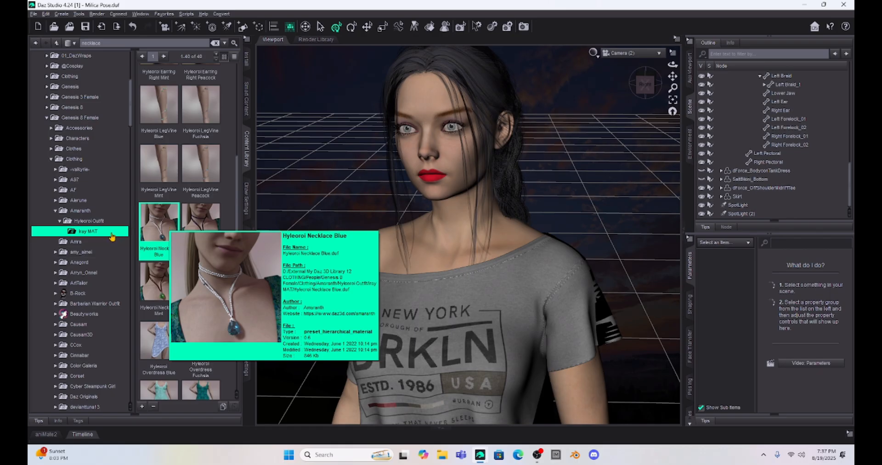
pyautogui.click(90, 221)
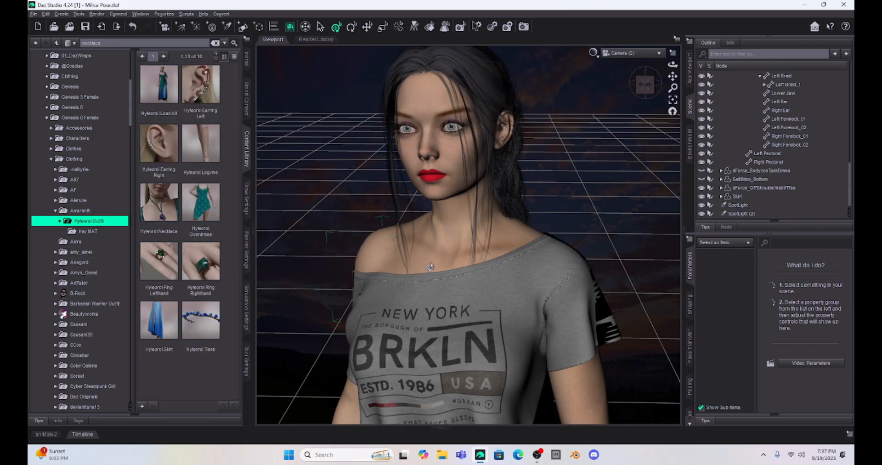
pyautogui.click(453, 261)
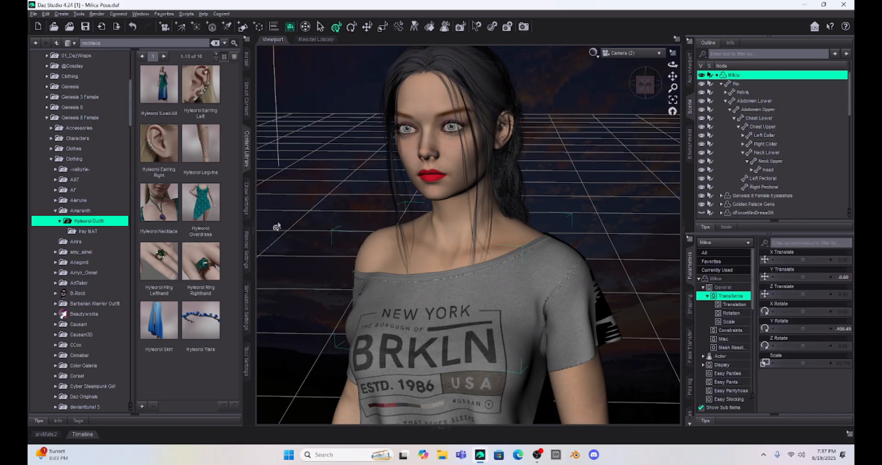
pyautogui.doubleClick(158, 205)
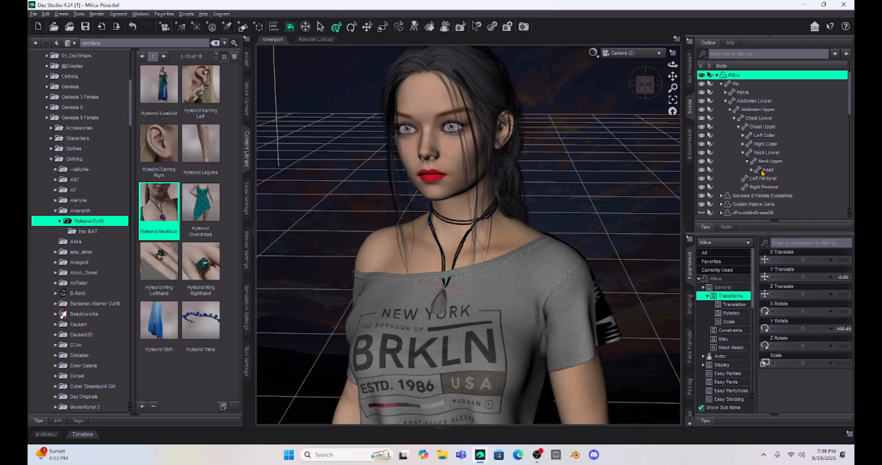
# Select the Hyleoroi Necklace in the scene, try to shift it with Y Translate and X Translate, and undo the changes.
pyautogui.scroll(-10, 758, 184)
pyautogui.click(750, 196)
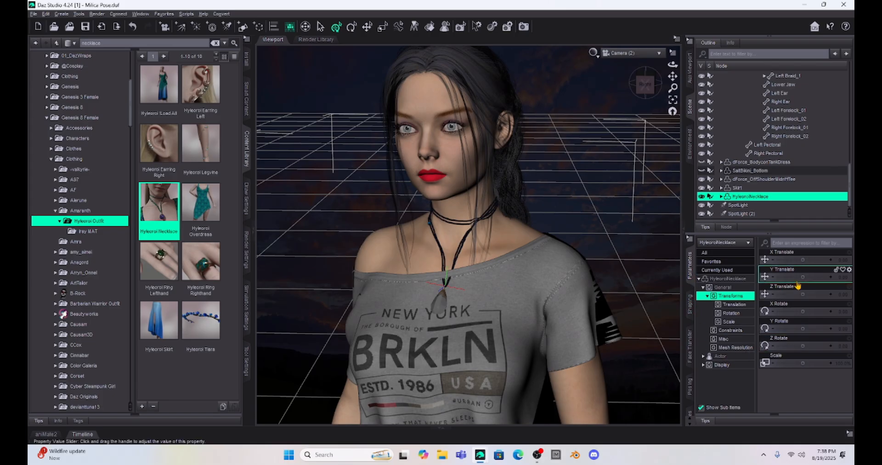
pyautogui.moveTo(803, 278); pyautogui.dragTo(717, 256)
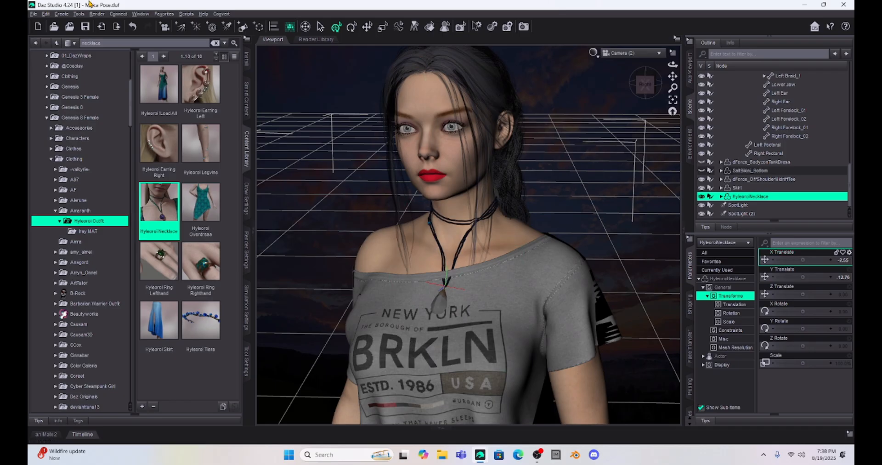
pyautogui.click(132, 28)
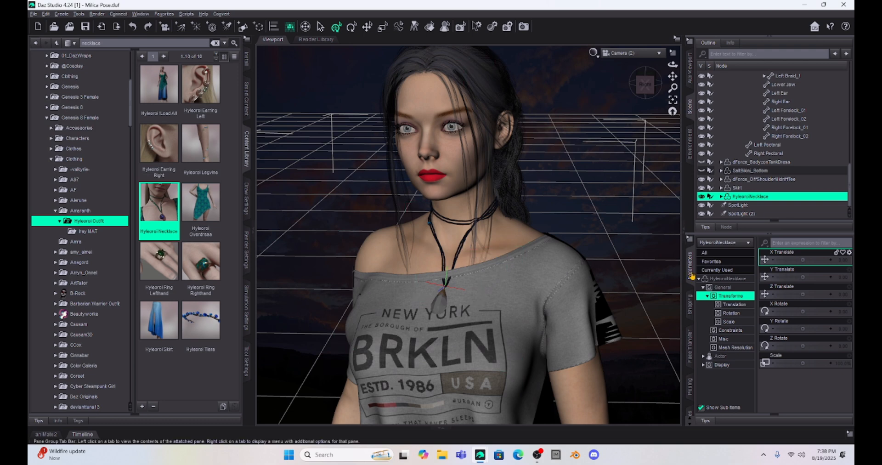
# Set the necklace's Fit to Mode to Auto Follow Transforms in its Misc parameters.
pyautogui.click(721, 280)
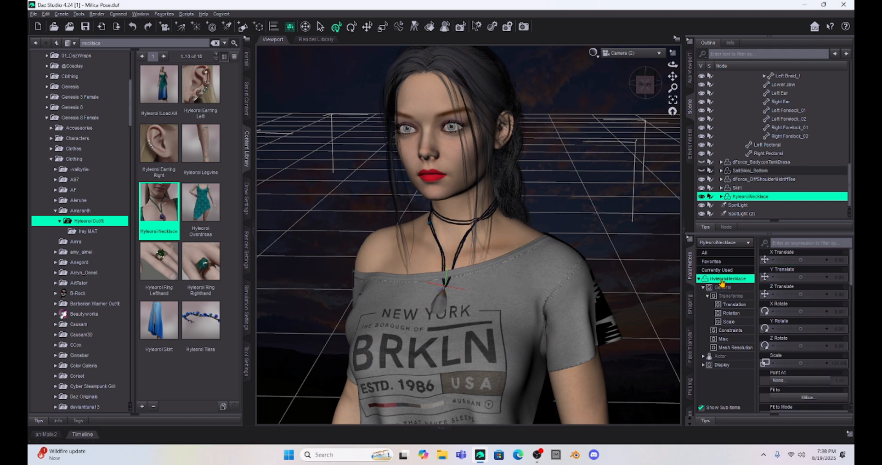
pyautogui.click(721, 287)
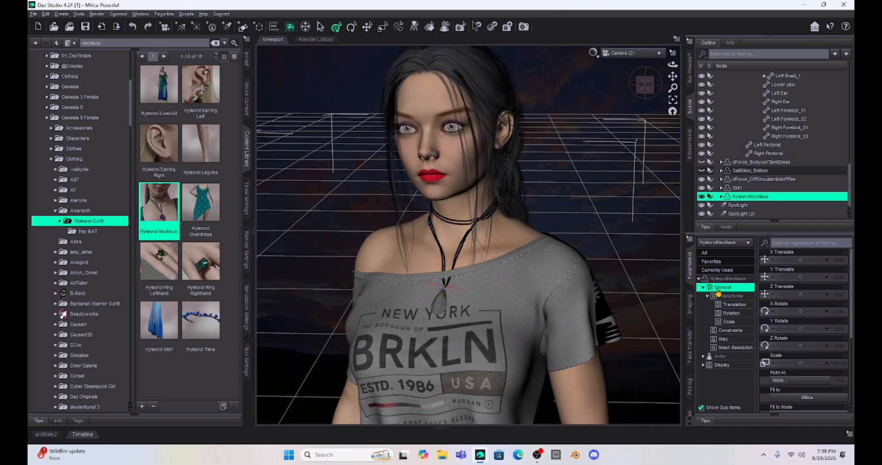
pyautogui.click(722, 330)
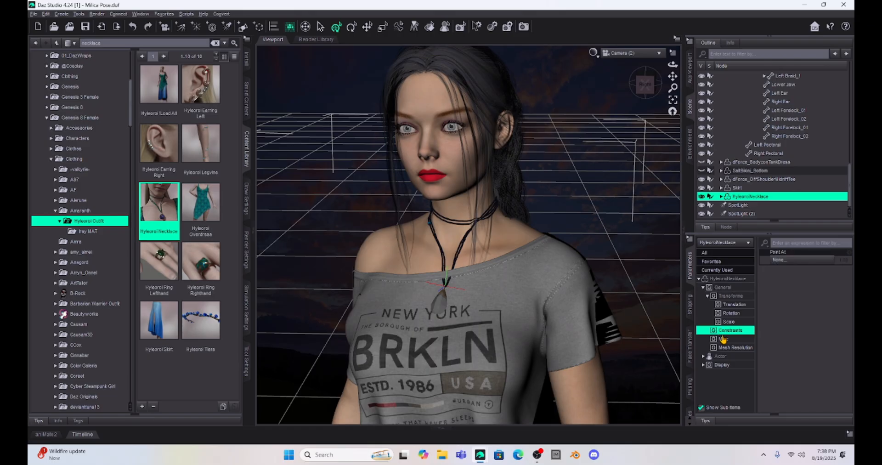
pyautogui.click(723, 340)
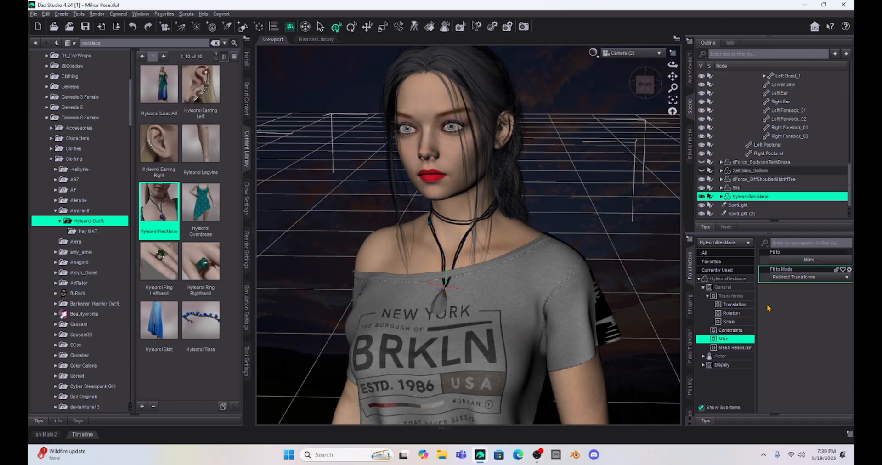
pyautogui.click(731, 331)
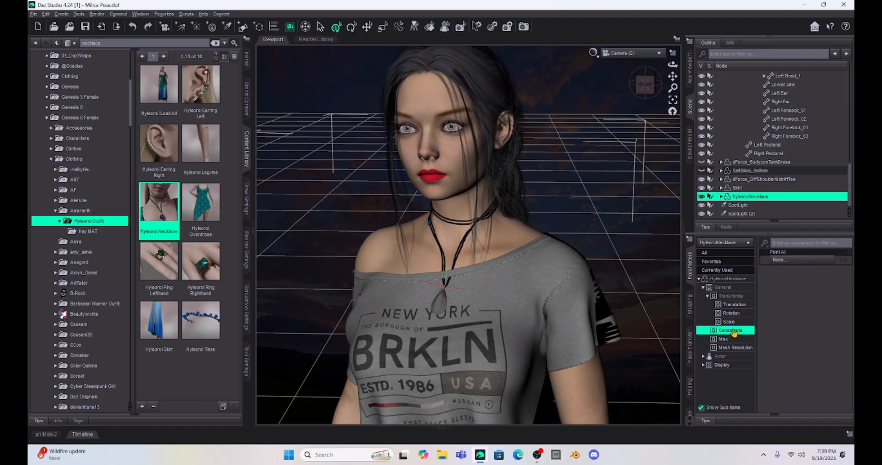
pyautogui.click(726, 340)
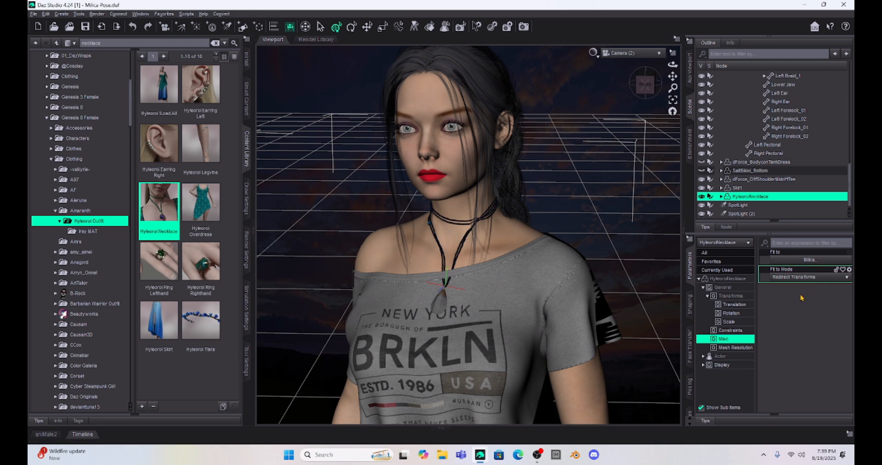
pyautogui.click(836, 278)
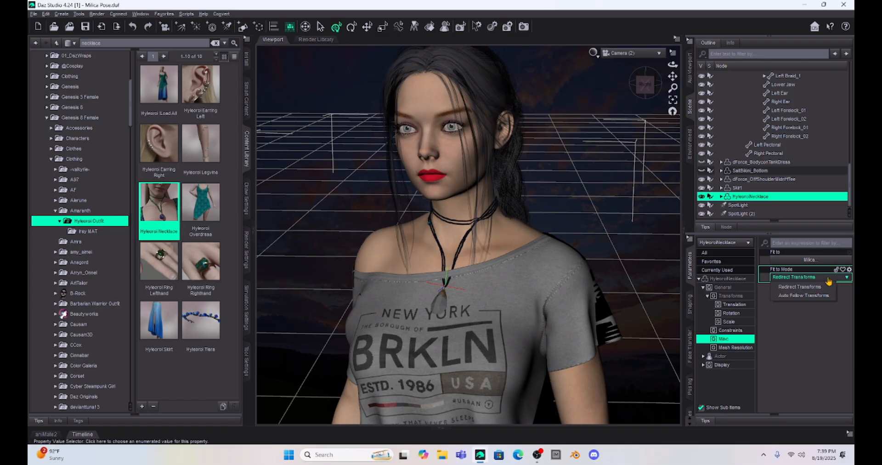
pyautogui.click(803, 297)
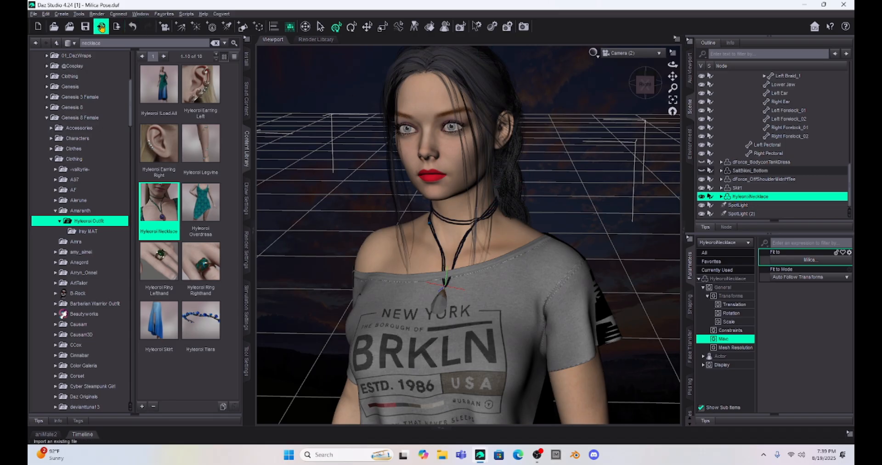
# With the Joint Editor, move the necklace's center point from between the figure's feet up to the neck.
pyautogui.click(80, 15)
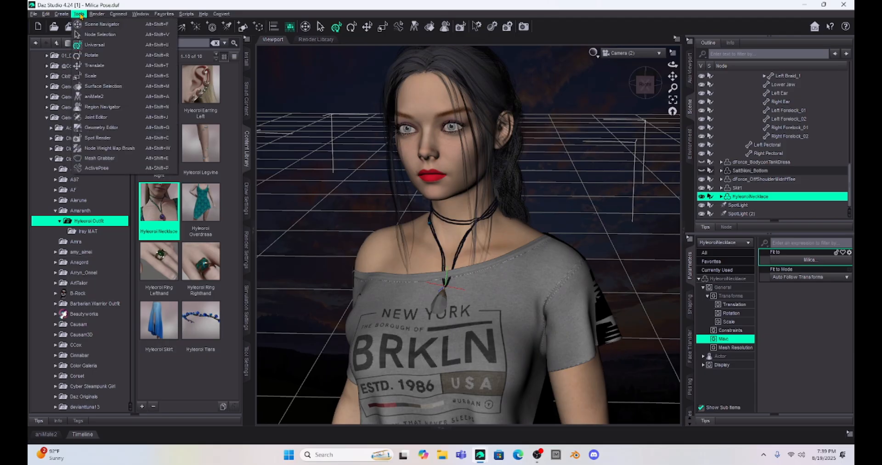
pyautogui.click(119, 117)
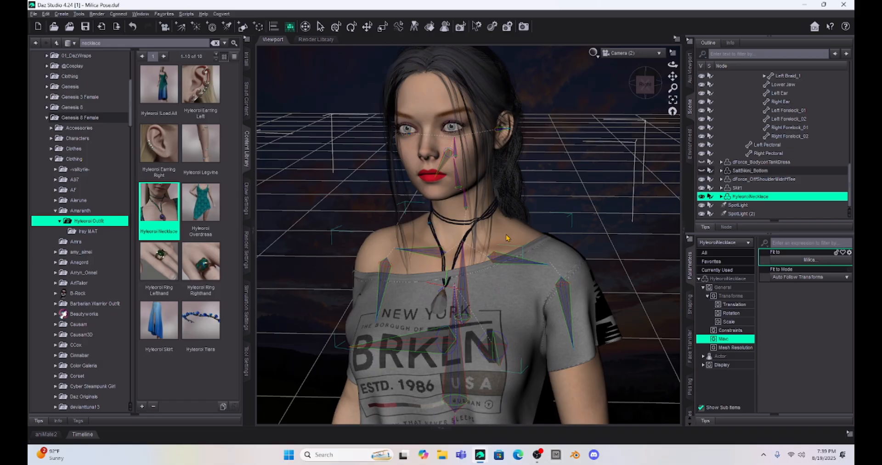
pyautogui.scroll(-10, 506, 234)
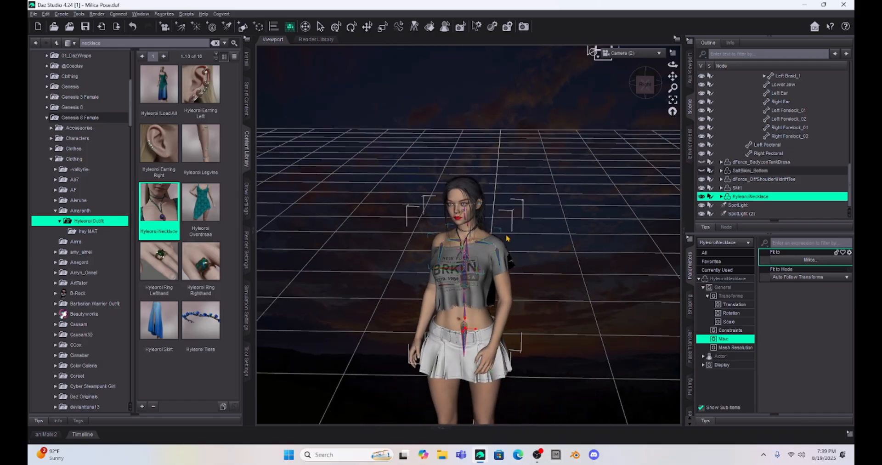
pyautogui.moveTo(673, 76); pyautogui.dragTo(676, 46)
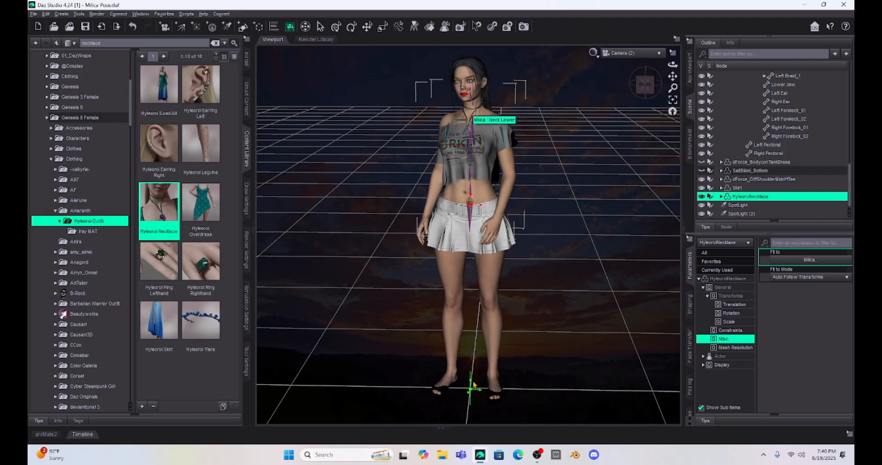
pyautogui.moveTo(470, 384); pyautogui.dragTo(444, 104)
pyautogui.moveTo(673, 76); pyautogui.dragTo(693, 166)
pyautogui.scroll(3, 595, 202)
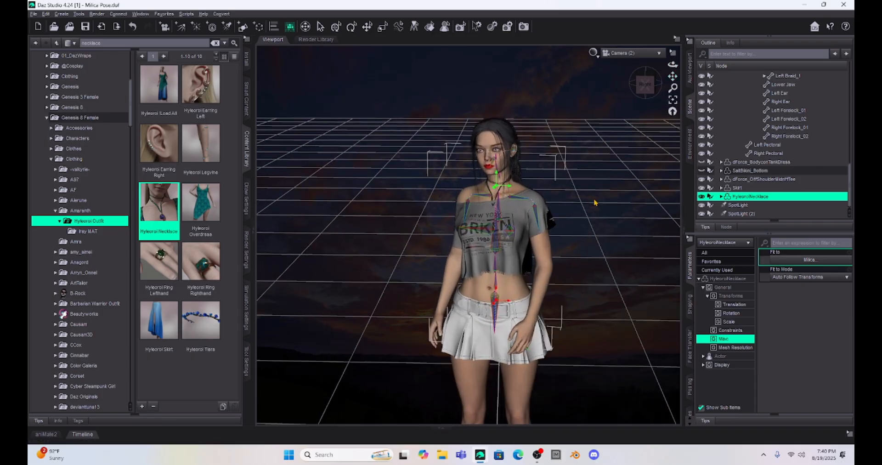
pyautogui.scroll(4, 595, 202)
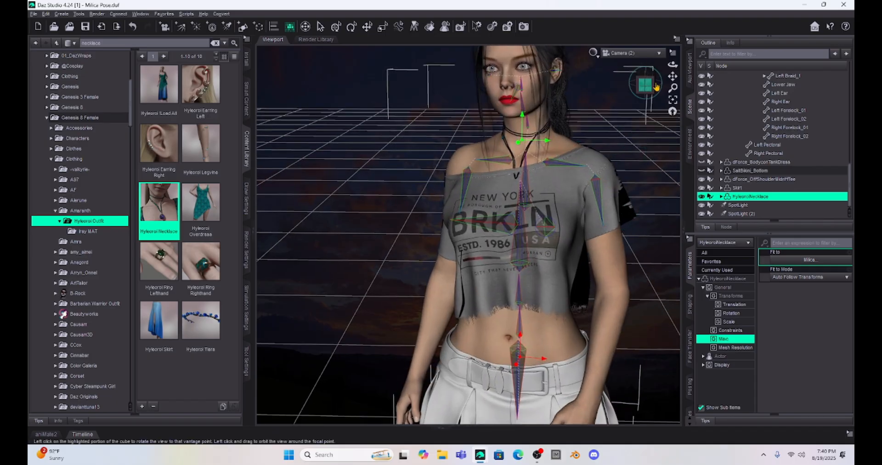
pyautogui.moveTo(656, 86)
pyautogui.mouseDown()
pyautogui.moveTo(595, 81)
pyautogui.moveTo(608, 91)
pyautogui.moveTo(644, 86)
pyautogui.mouseUp()
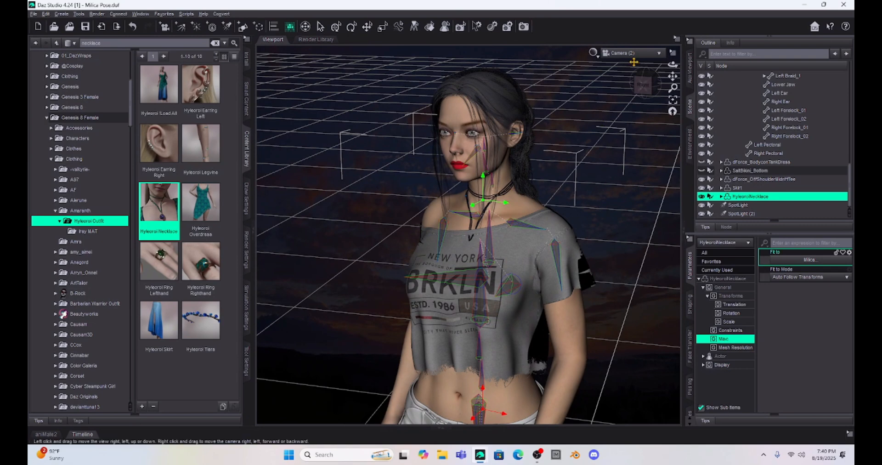
pyautogui.moveTo(673, 77); pyautogui.dragTo(639, 100)
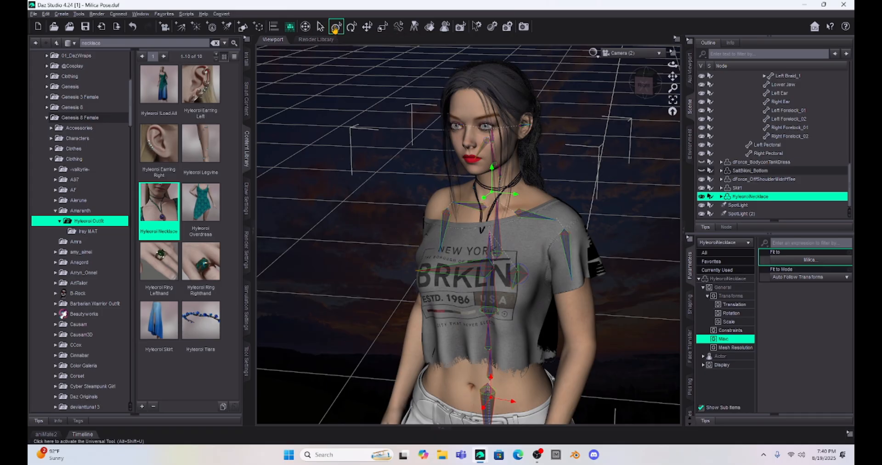
# With the Universal tool, rotate the necklace about -34 degrees around its X axis.
pyautogui.click(335, 28)
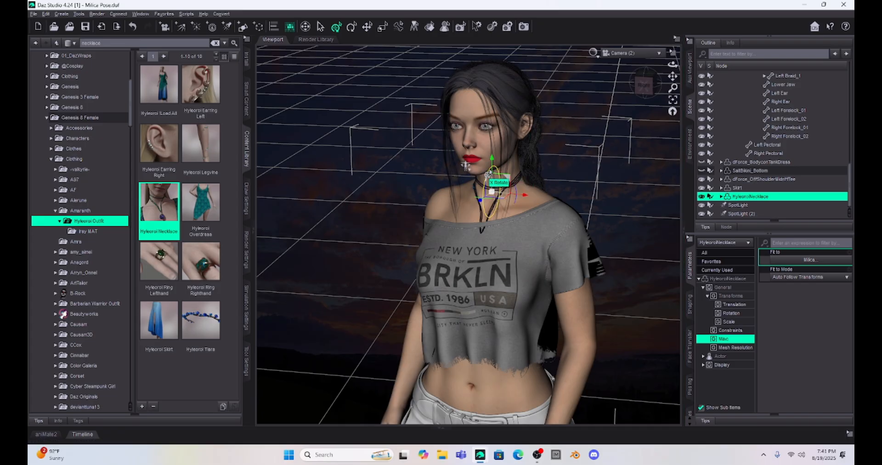
pyautogui.moveTo(488, 174); pyautogui.dragTo(489, 174)
pyautogui.moveTo(493, 169); pyautogui.dragTo(469, 175)
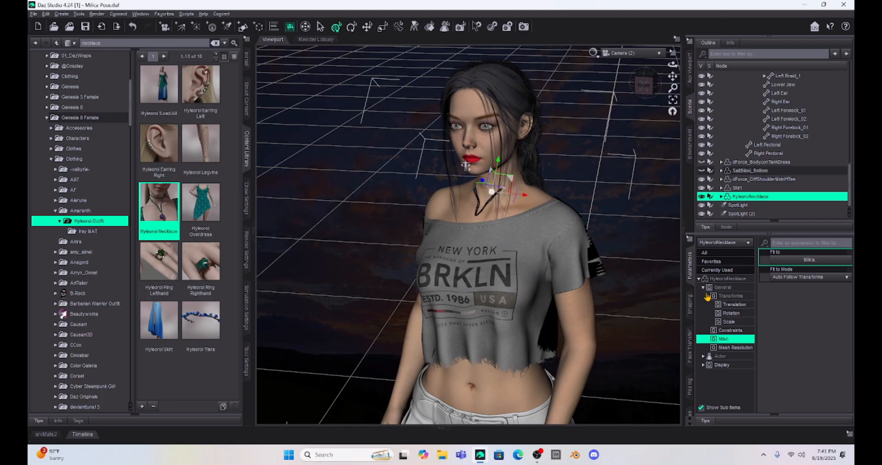
# Shift the necklace to a Z Translate of about 2.4 and a Y Translate of about 0.36.
pyautogui.click(726, 279)
pyautogui.scroll(3, 792, 310)
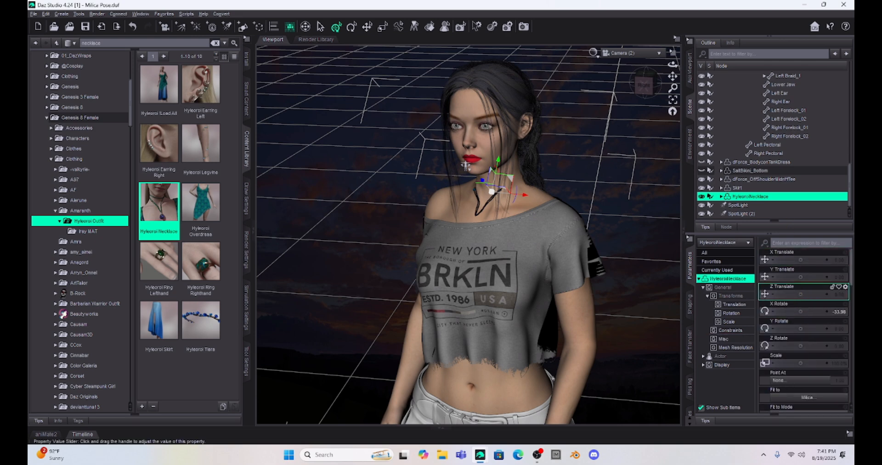
pyautogui.moveTo(800, 295); pyautogui.dragTo(804, 295)
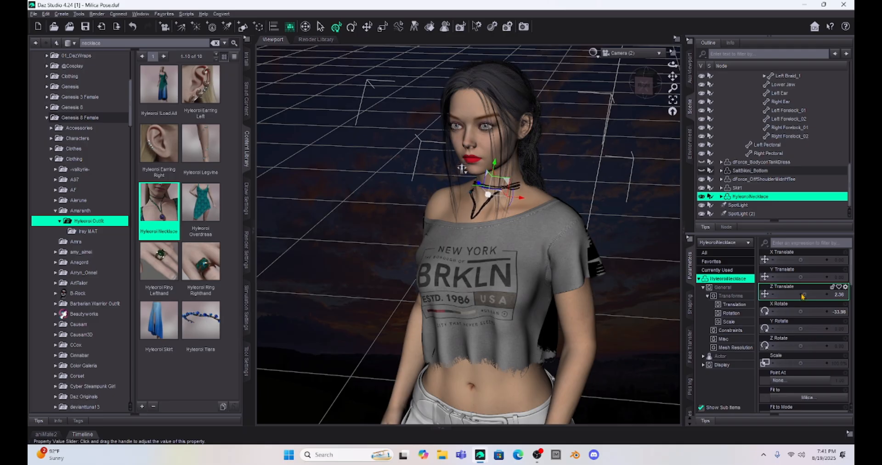
pyautogui.moveTo(800, 277); pyautogui.dragTo(801, 277)
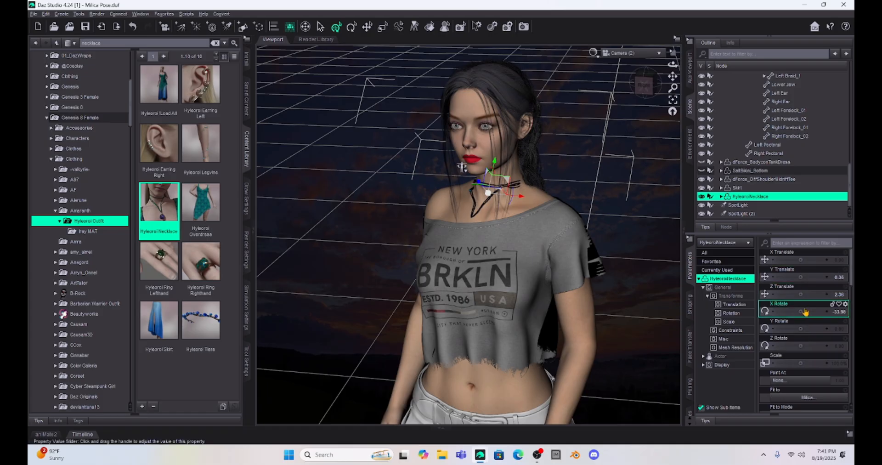
# Scale the necklace up to about 109% and raise its Y Translate to 1.04 so it sits around the neck.
pyautogui.moveTo(799, 312)
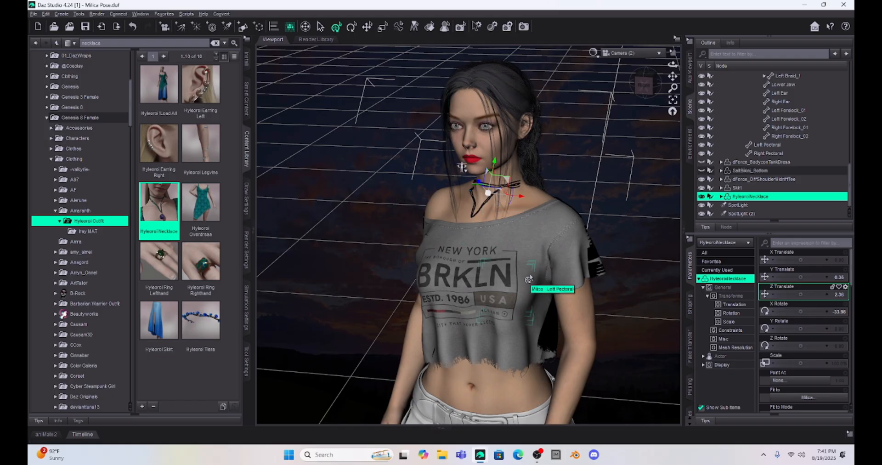
pyautogui.moveTo(643, 83); pyautogui.dragTo(678, 98)
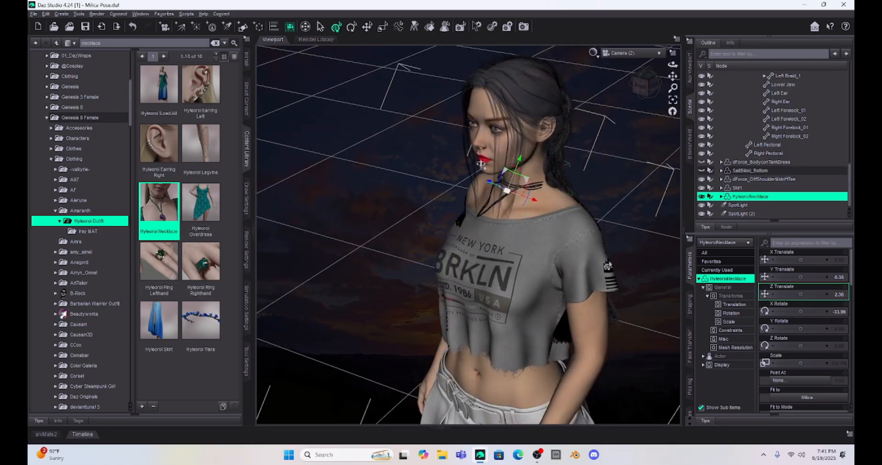
pyautogui.scroll(-4, 797, 361)
pyautogui.scroll(4, 798, 360)
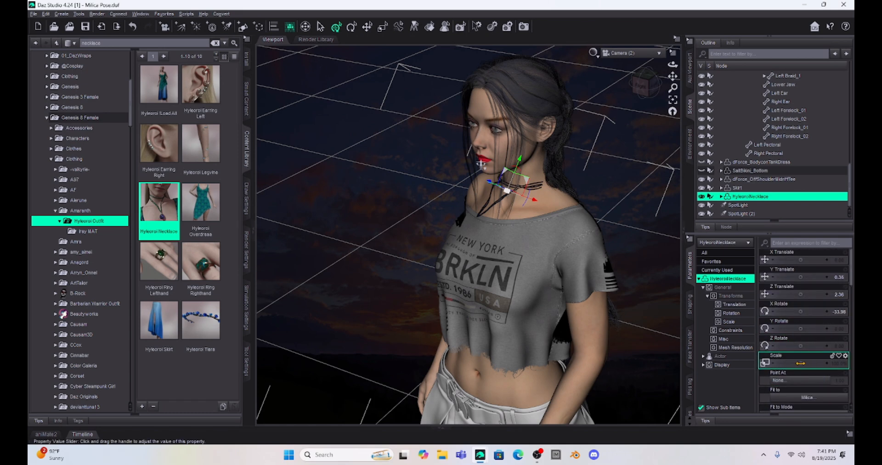
pyautogui.moveTo(801, 363); pyautogui.dragTo(808, 363)
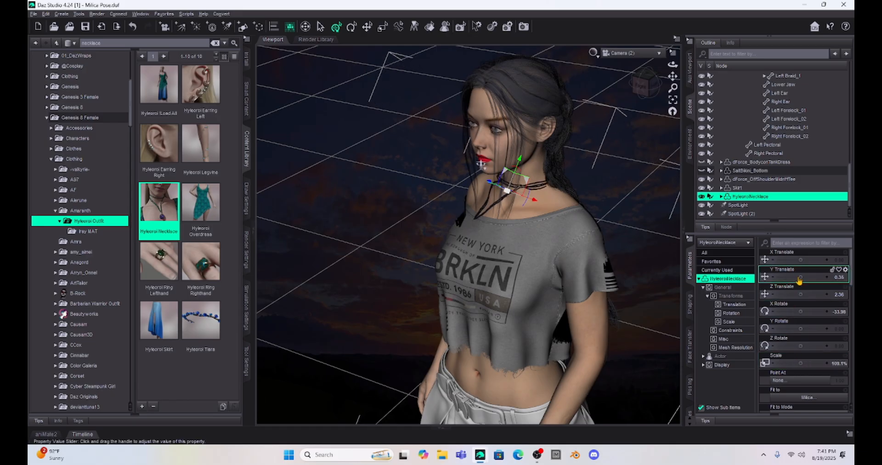
pyautogui.moveTo(800, 277); pyautogui.dragTo(802, 277)
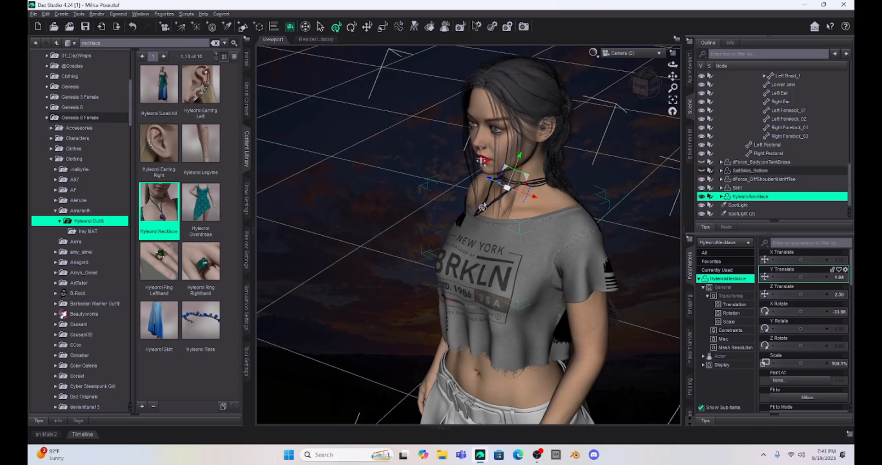
pyautogui.moveTo(673, 65); pyautogui.dragTo(712, 70)
pyautogui.moveTo(437, 149); pyautogui.dragTo(512, 227)
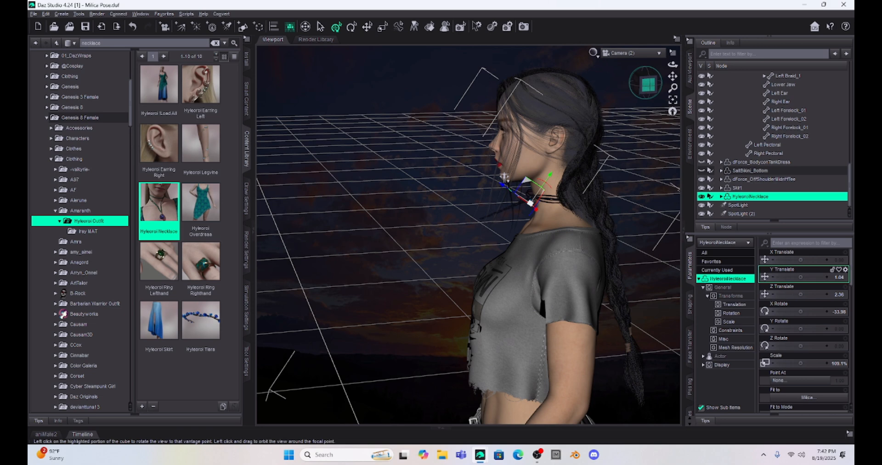
pyautogui.click(648, 85)
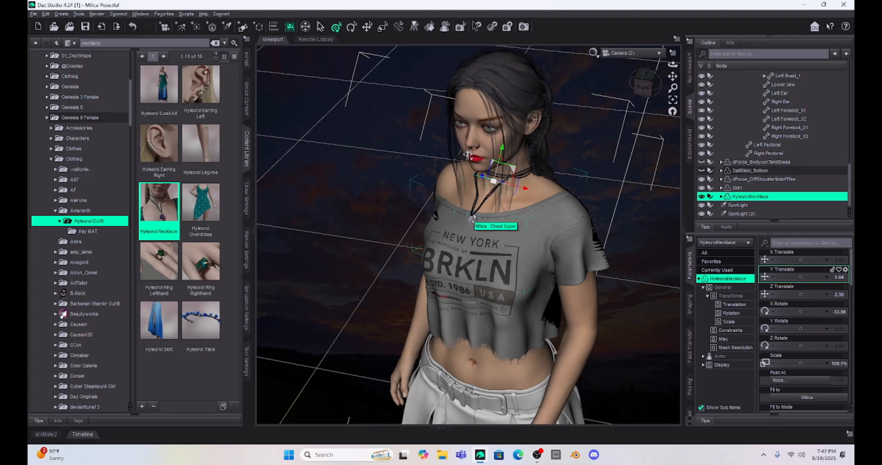
pyautogui.moveTo(155, 220); pyautogui.dragTo(470, 225)
# Select the necklace's Pendant node and examine where it sits relative to the figure from several angles.
pyautogui.scroll(-5, 548, 268)
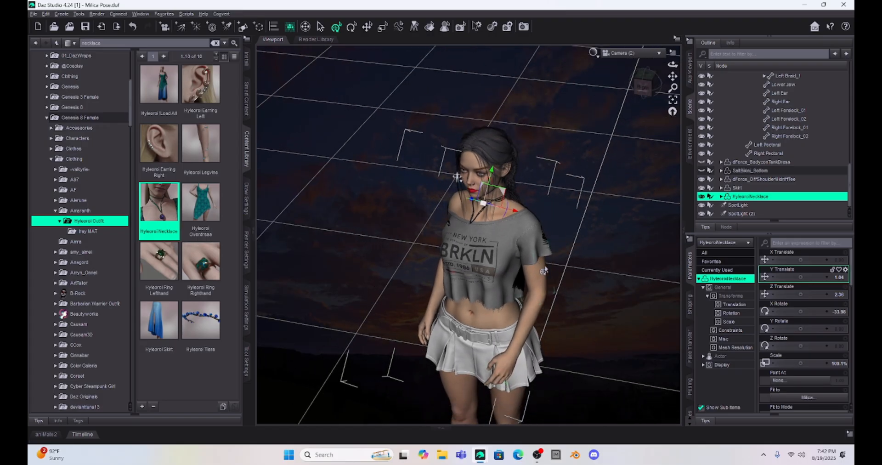
pyautogui.scroll(-5, 543, 270)
pyautogui.moveTo(672, 76); pyautogui.dragTo(678, 92)
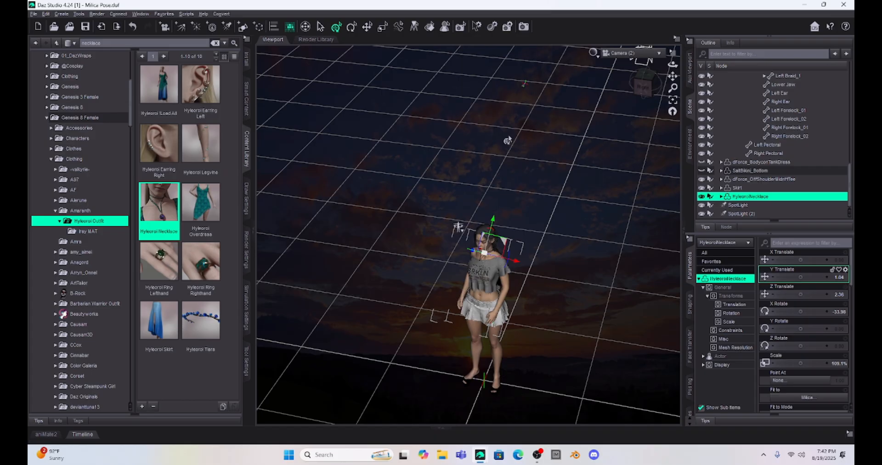
pyautogui.click(520, 90)
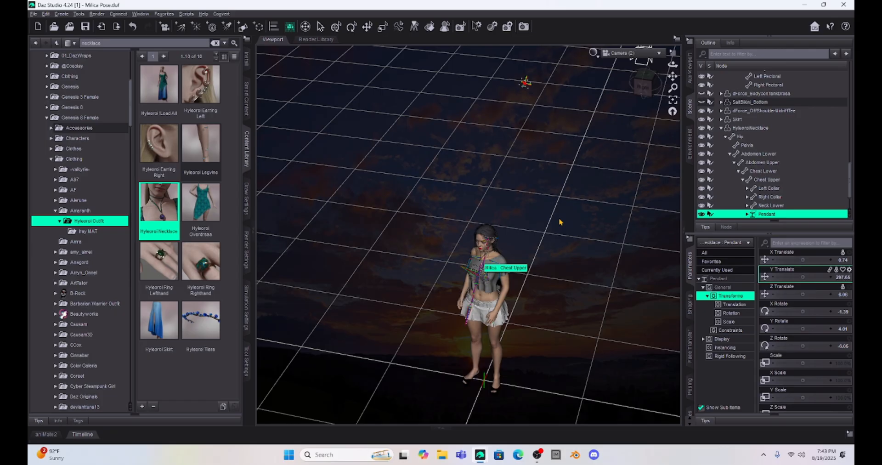
pyautogui.click(646, 91)
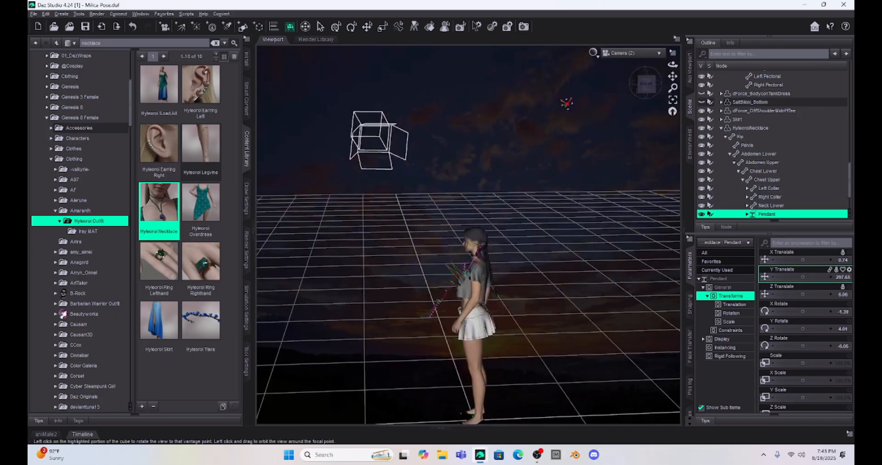
pyautogui.moveTo(647, 85); pyautogui.dragTo(668, 95)
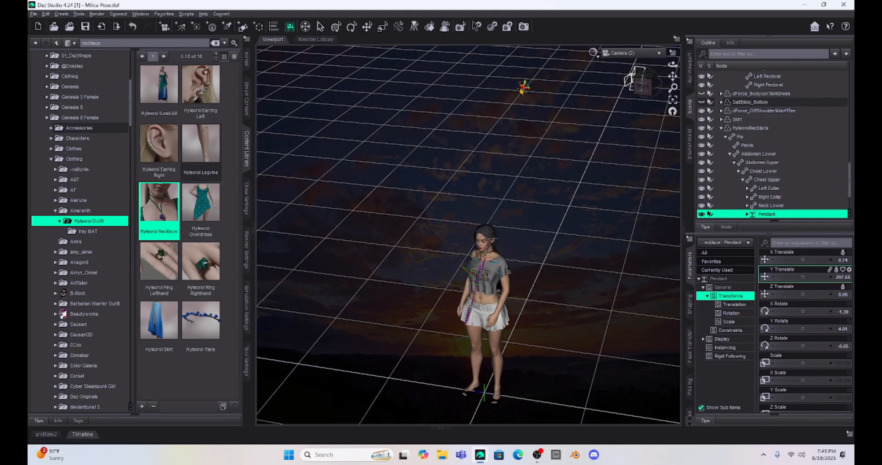
pyautogui.scroll(5, 548, 212)
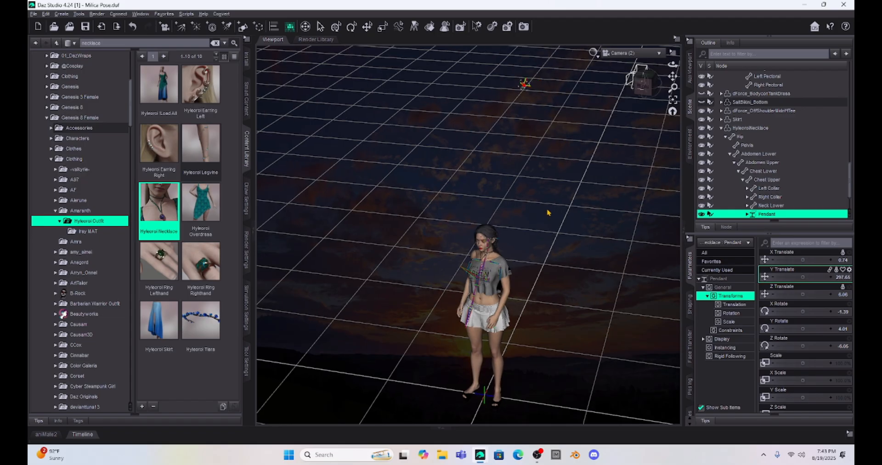
pyautogui.scroll(6, 549, 212)
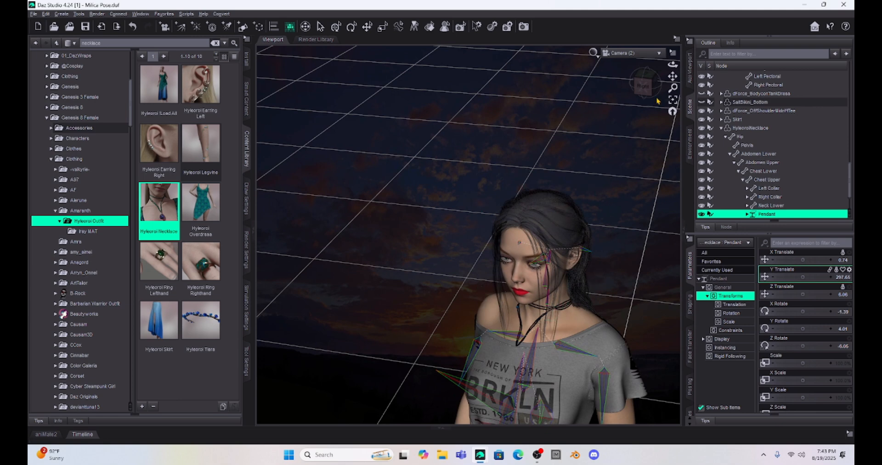
pyautogui.moveTo(673, 76); pyautogui.dragTo(625, 214)
pyautogui.scroll(4, 611, 227)
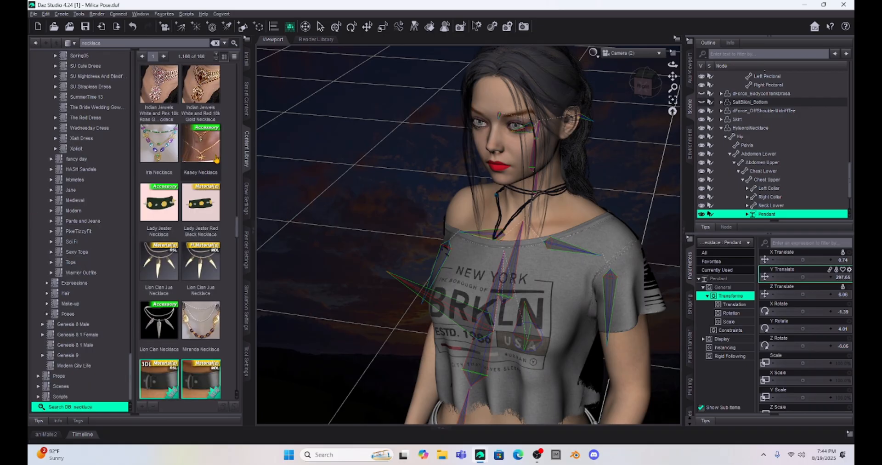
# Select the figure with the Node Selection tool and load the Kasey Necklace onto it.
pyautogui.moveTo(200, 148)
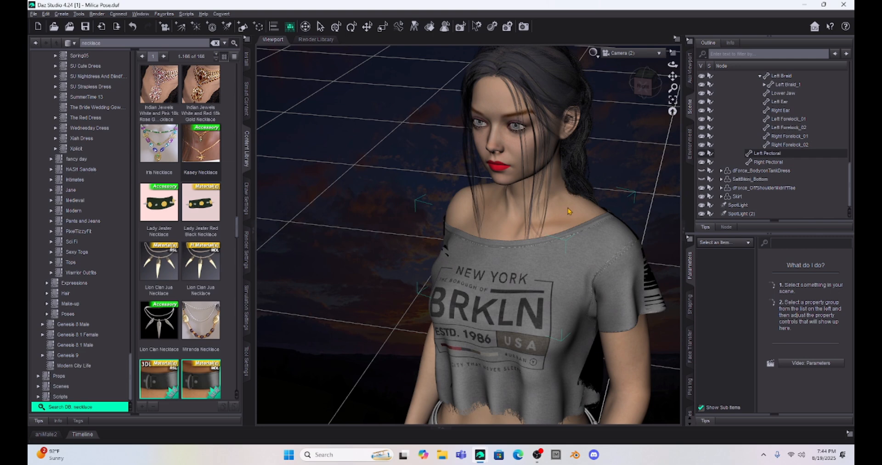
pyautogui.click(568, 211)
pyautogui.click(320, 26)
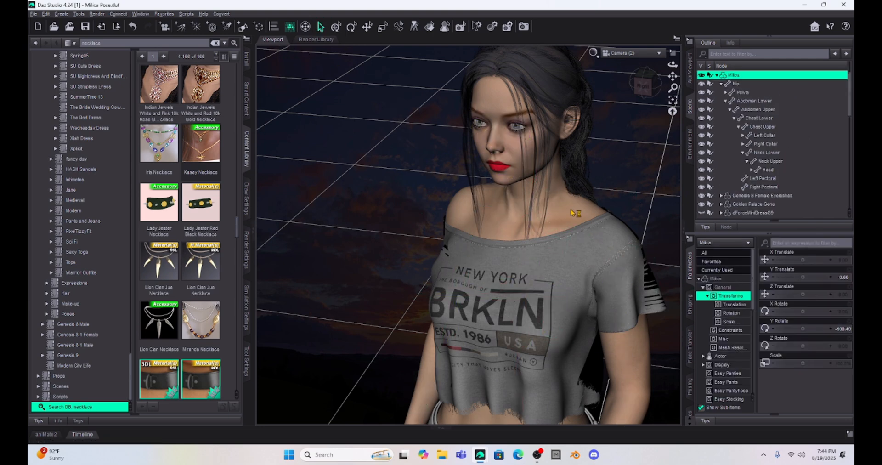
pyautogui.doubleClick(208, 149)
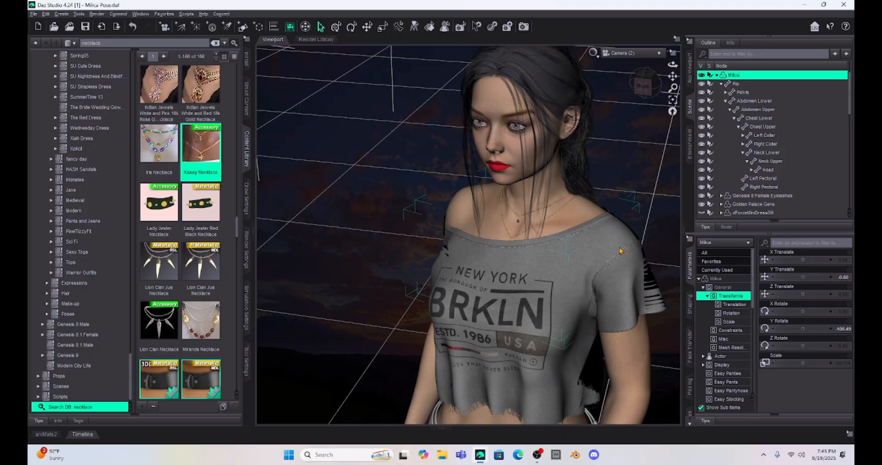
# Set the Kasey Necklace's Fit to Mode to Auto Follow Transforms in its Constraints parameters.
pyautogui.scroll(-5, 771, 184)
pyautogui.scroll(-9, 771, 184)
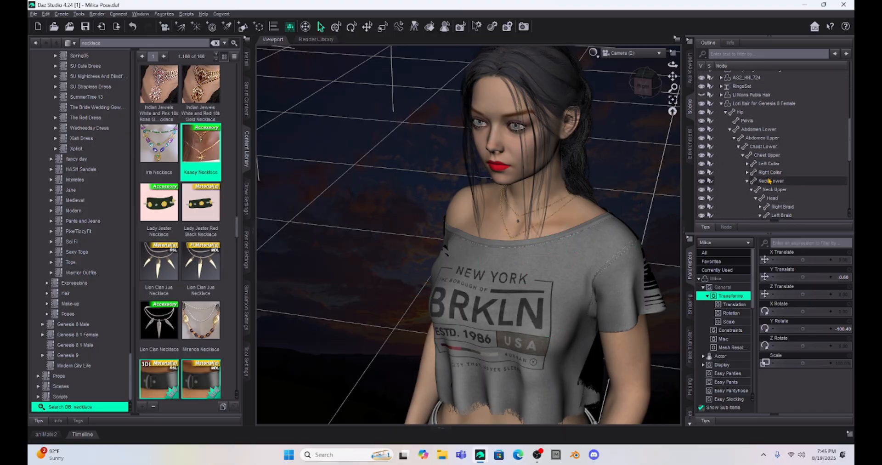
pyautogui.click(716, 196)
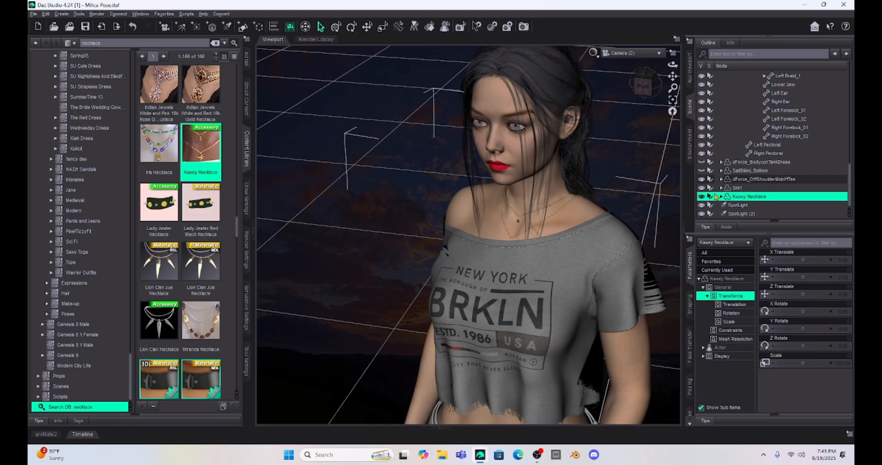
pyautogui.click(730, 330)
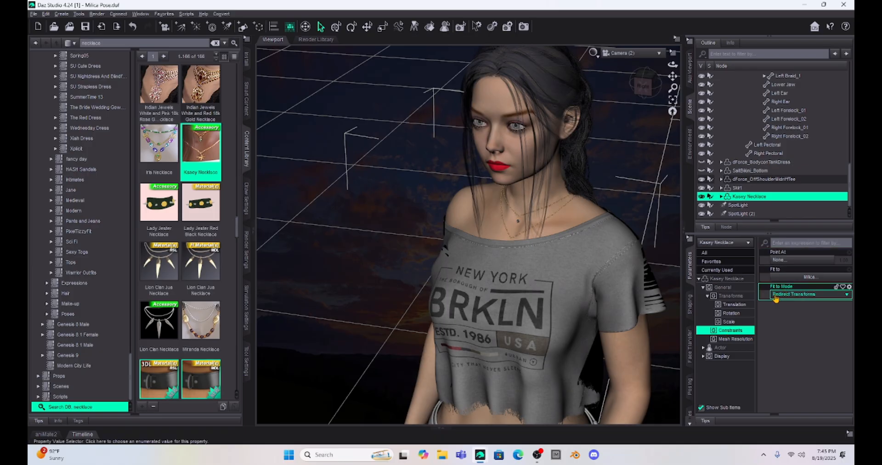
pyautogui.click(821, 298)
pyautogui.click(805, 316)
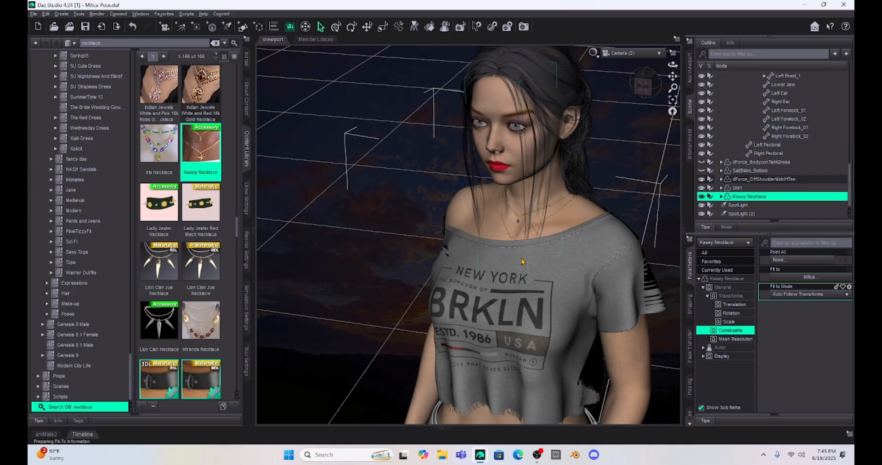
# With the Joint Editor, move the Kasey Necklace's center point from between the figure's feet up to the neck.
pyautogui.scroll(-6, 533, 257)
pyautogui.scroll(-2, 522, 262)
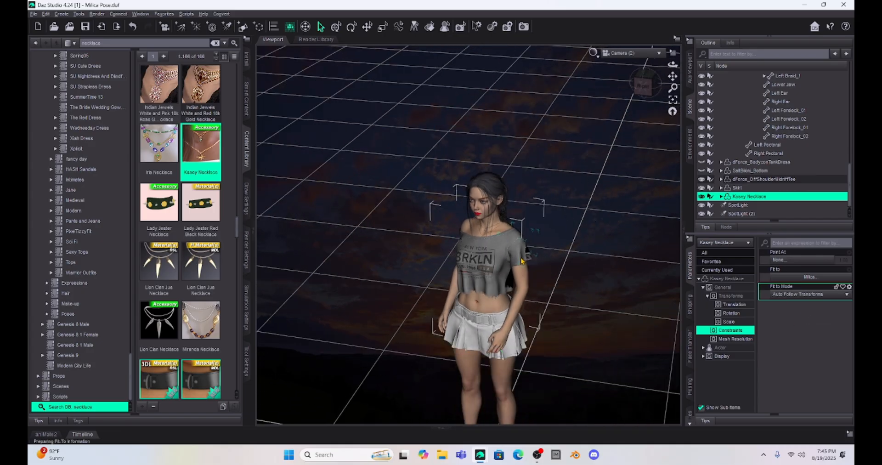
pyautogui.moveTo(673, 76); pyautogui.dragTo(669, 59)
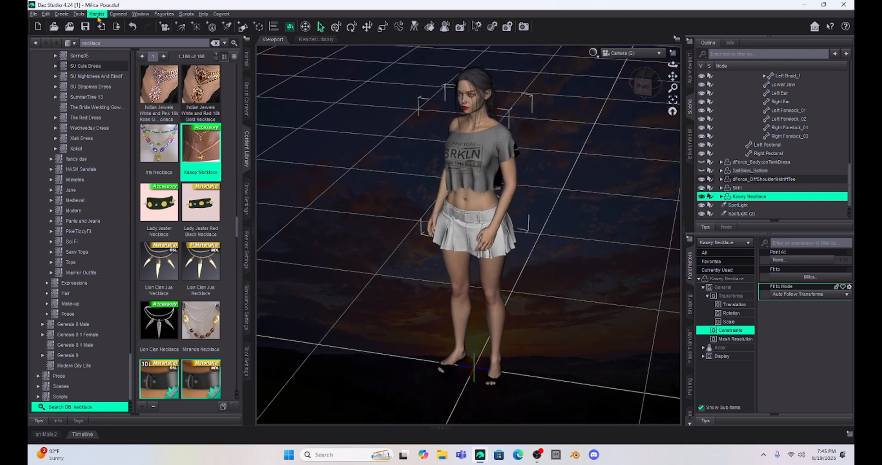
pyautogui.click(80, 15)
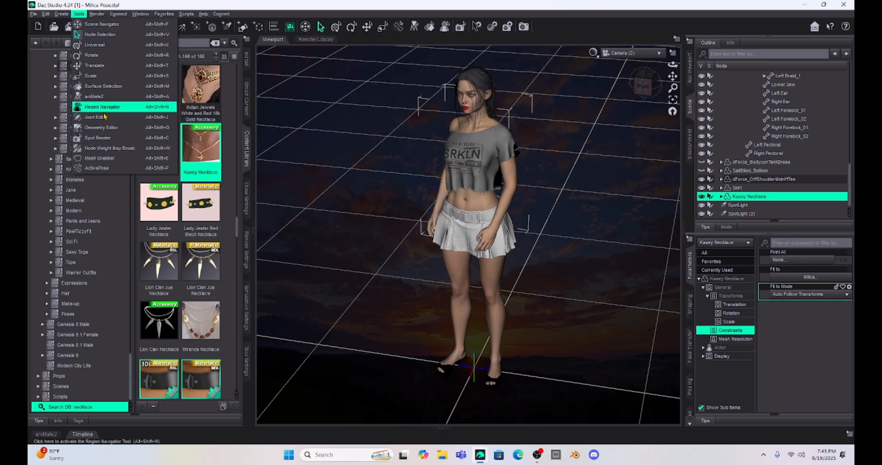
pyautogui.click(106, 153)
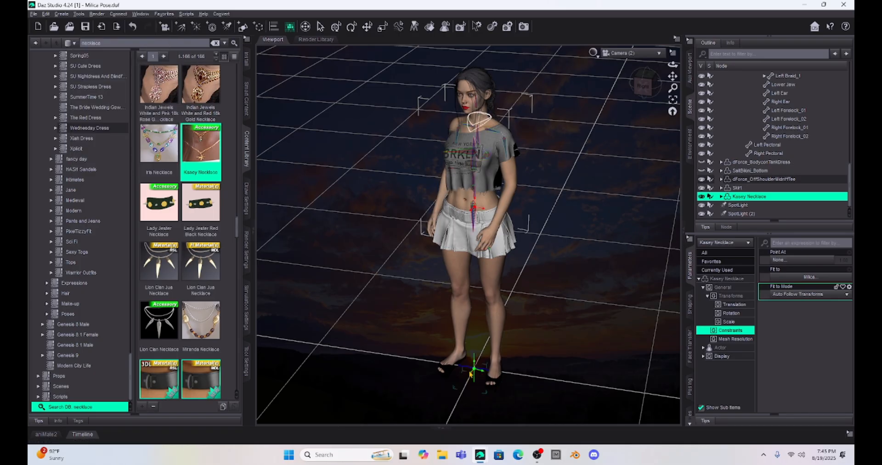
pyautogui.moveTo(475, 365); pyautogui.dragTo(460, 288)
# Fine-tune the height of the Kasey Necklace's center point at the neck, working in a close side view.
pyautogui.scroll(5, 593, 188)
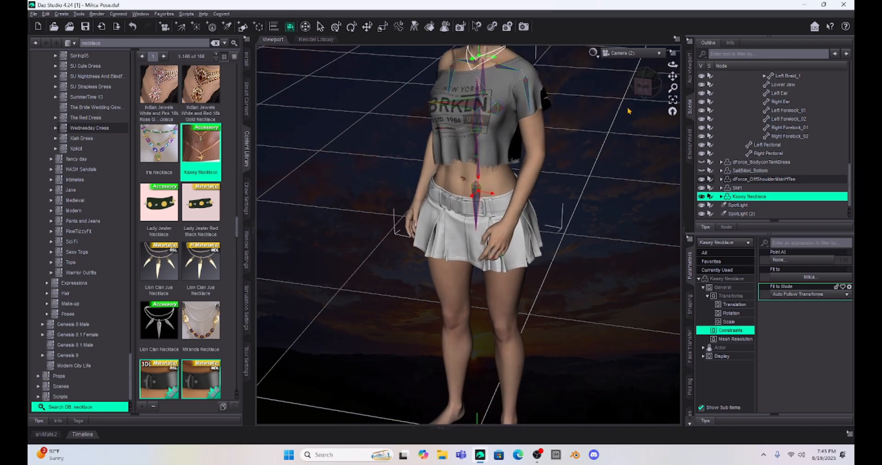
pyautogui.moveTo(673, 76); pyautogui.dragTo(700, 255)
pyautogui.scroll(5, 602, 155)
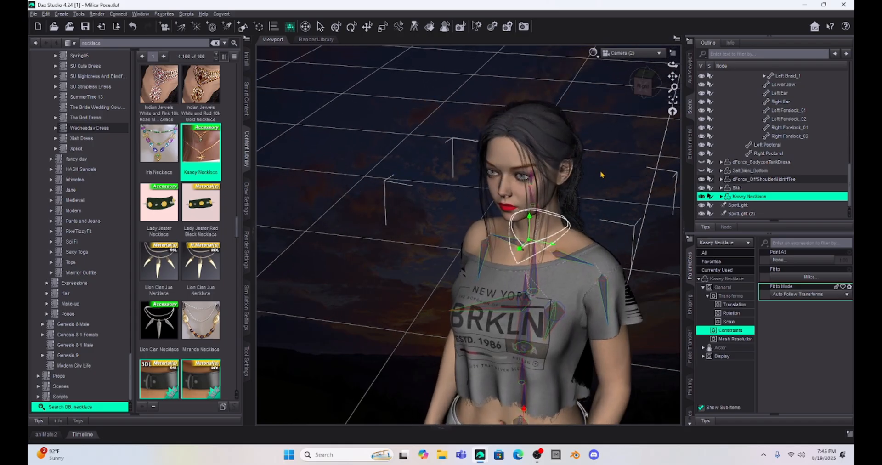
pyautogui.scroll(3, 602, 175)
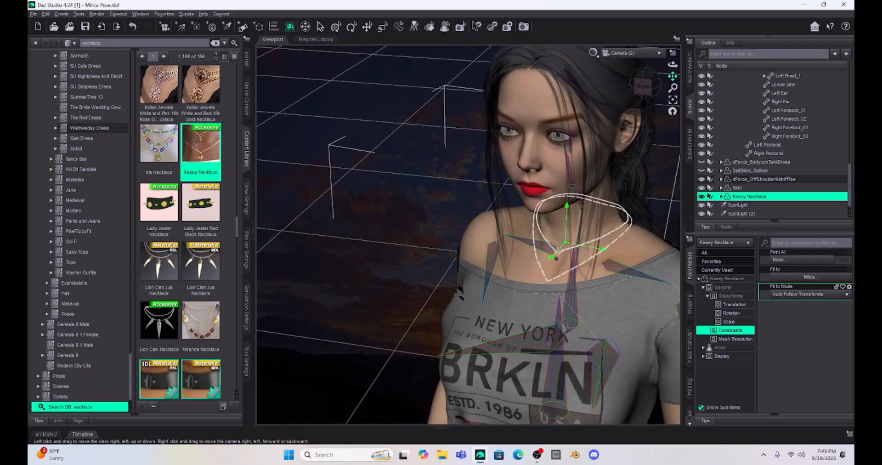
pyautogui.moveTo(673, 76); pyautogui.dragTo(565, 33)
pyautogui.moveTo(645, 85); pyautogui.dragTo(570, 88)
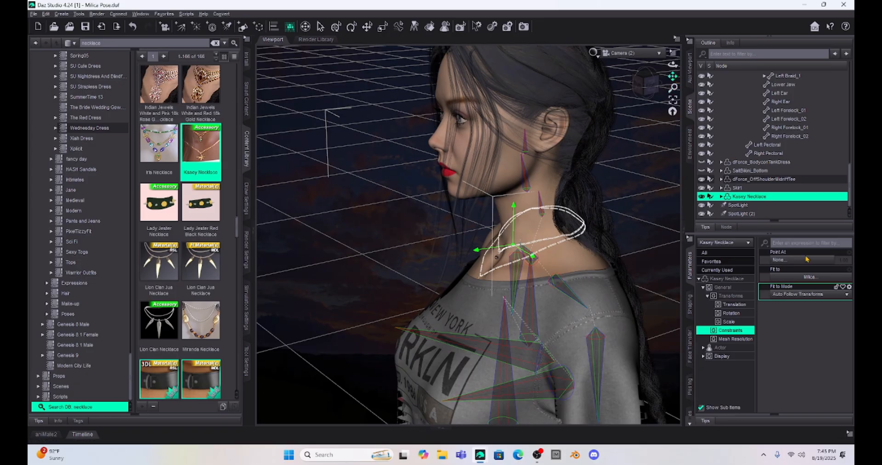
pyautogui.moveTo(514, 209); pyautogui.dragTo(513, 218)
# With the Universal tool, rotate the Kasey Necklace about -33.8 degrees around its X axis and adjust its Y Translate.
pyautogui.click(335, 27)
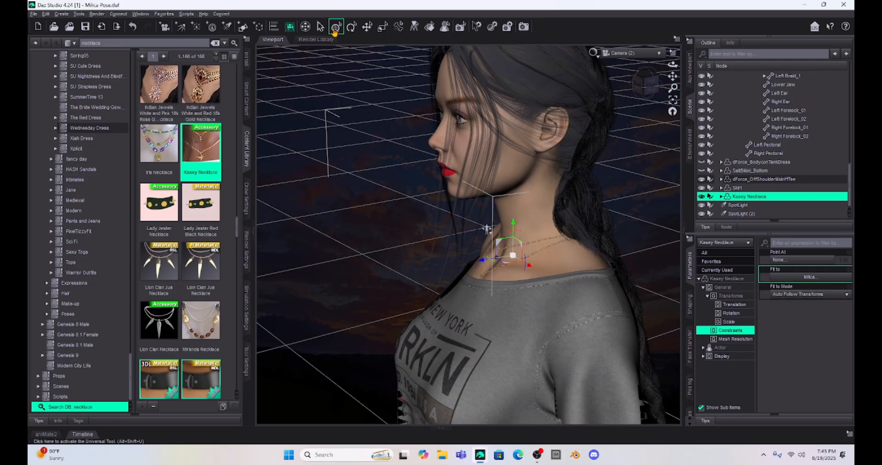
pyautogui.moveTo(514, 240); pyautogui.dragTo(513, 234)
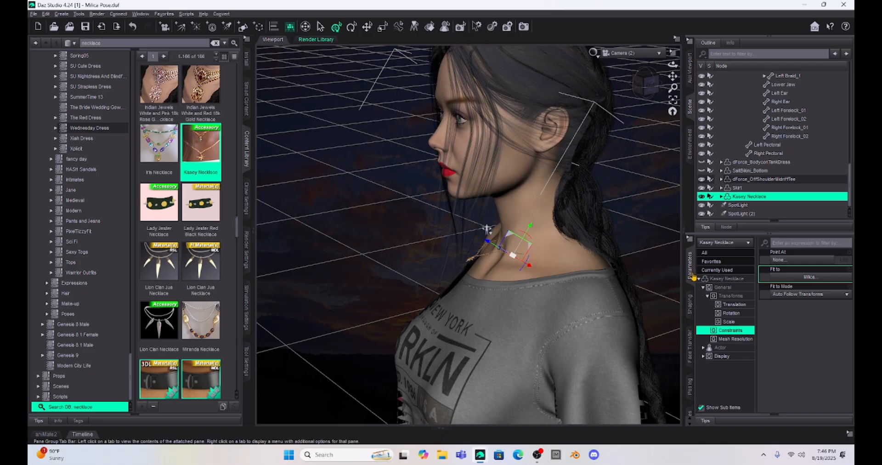
pyautogui.click(716, 278)
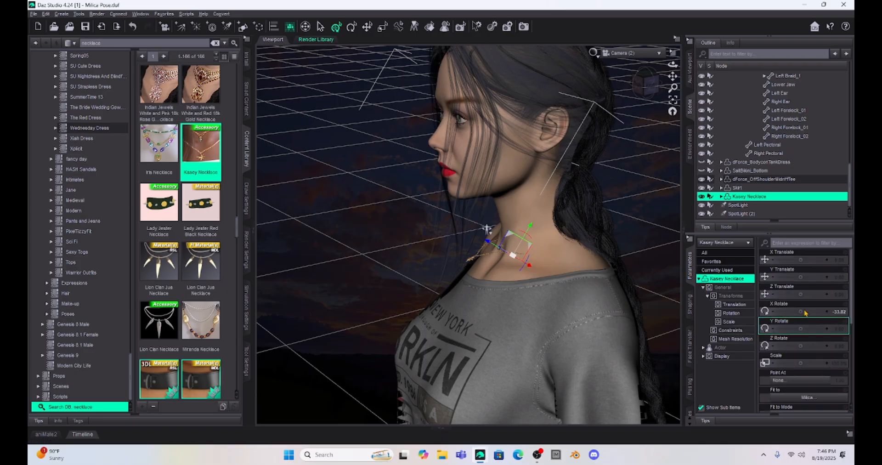
pyautogui.moveTo(809, 277); pyautogui.dragTo(822, 277)
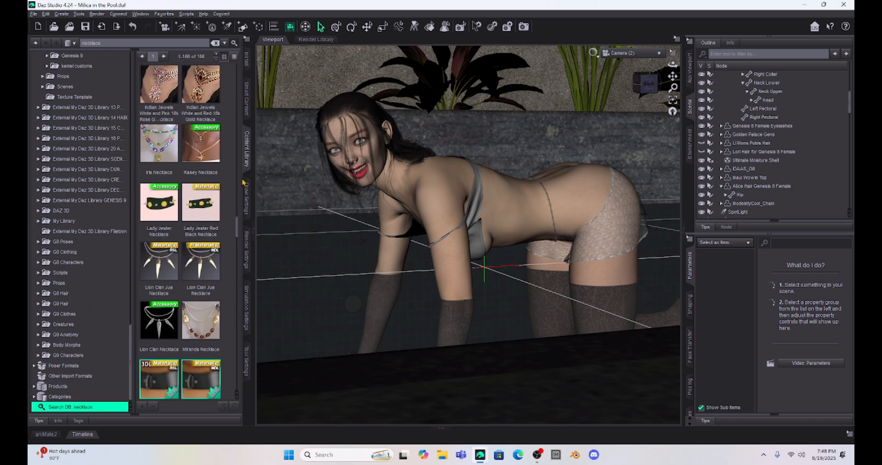
# Load the Kasey Necklace from the content library onto the kneeling figure in the pool.
pyautogui.click(431, 188)
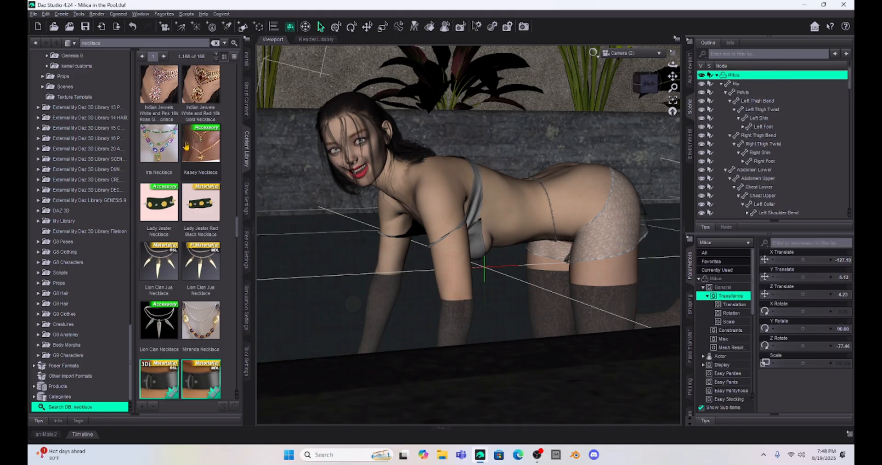
pyautogui.doubleClick(203, 148)
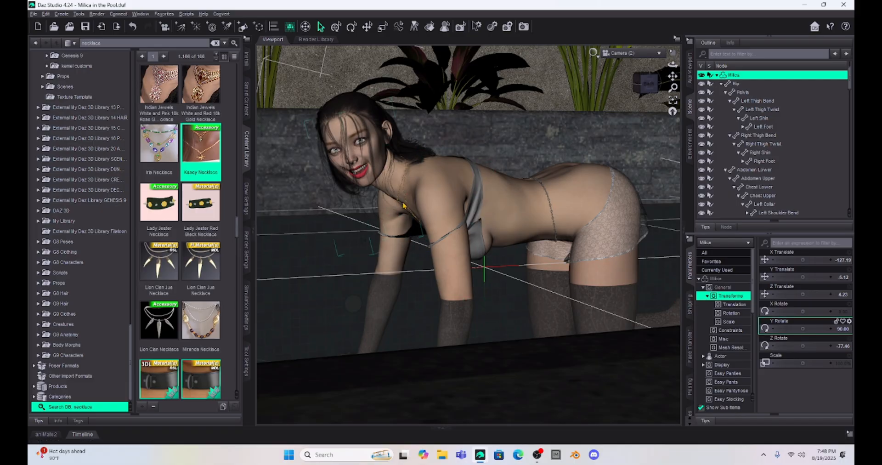
pyautogui.click(791, 258)
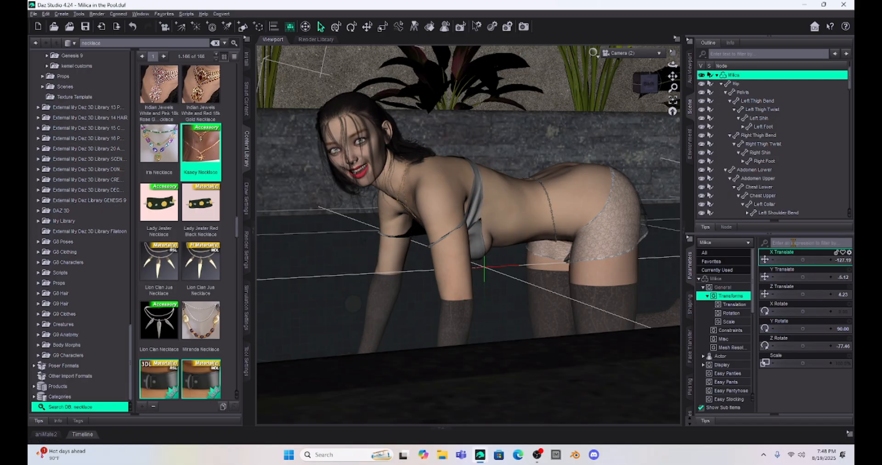
# Set the newly loaded Kasey Necklace's Fit to Mode to Auto Follow Transforms in its Constraints parameters.
pyautogui.scroll(-6, 754, 191)
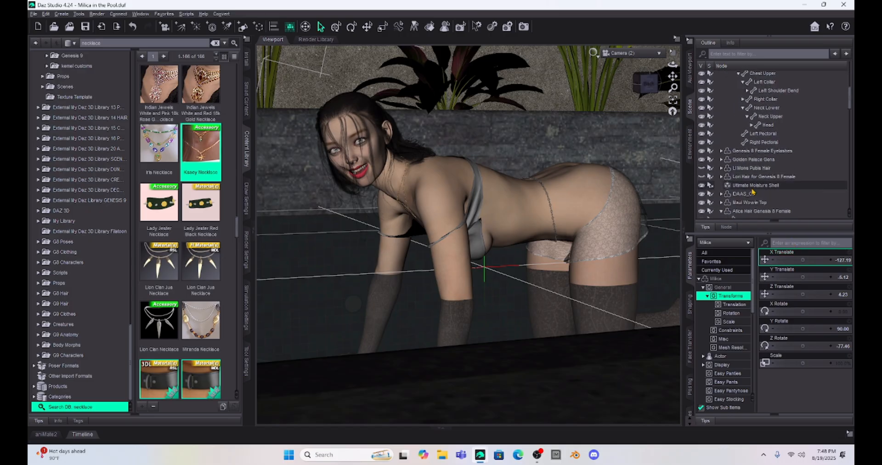
pyautogui.scroll(-2, 752, 190)
pyautogui.click(752, 188)
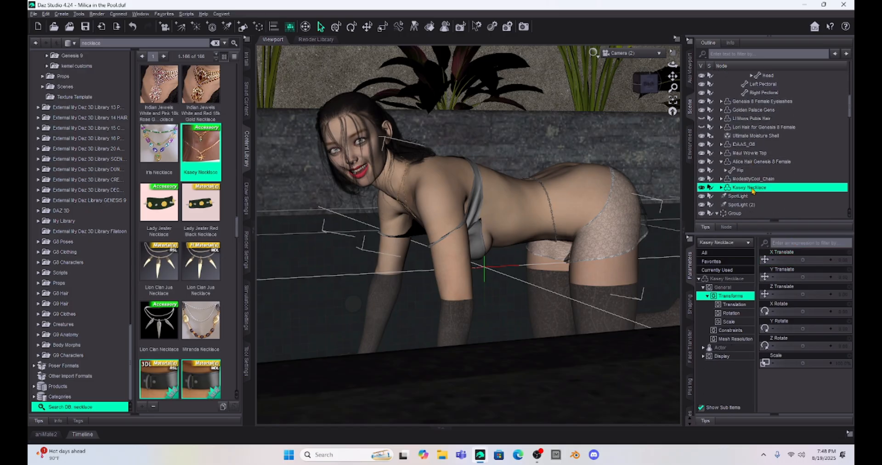
pyautogui.click(726, 332)
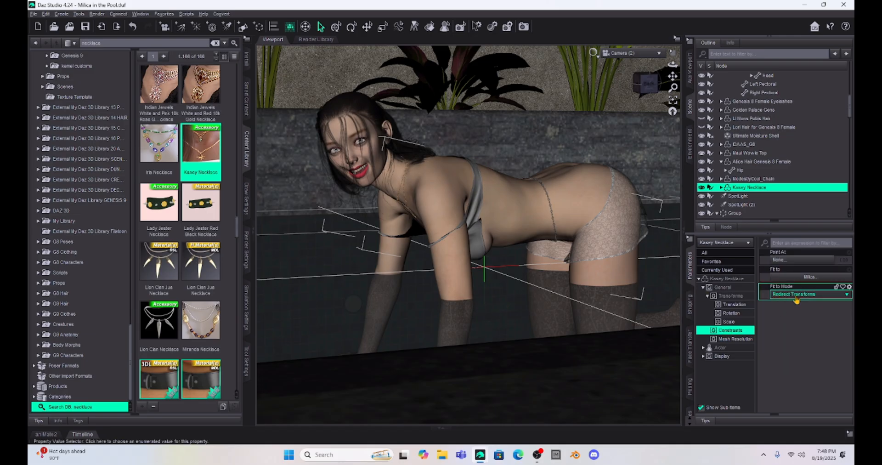
pyautogui.click(824, 296)
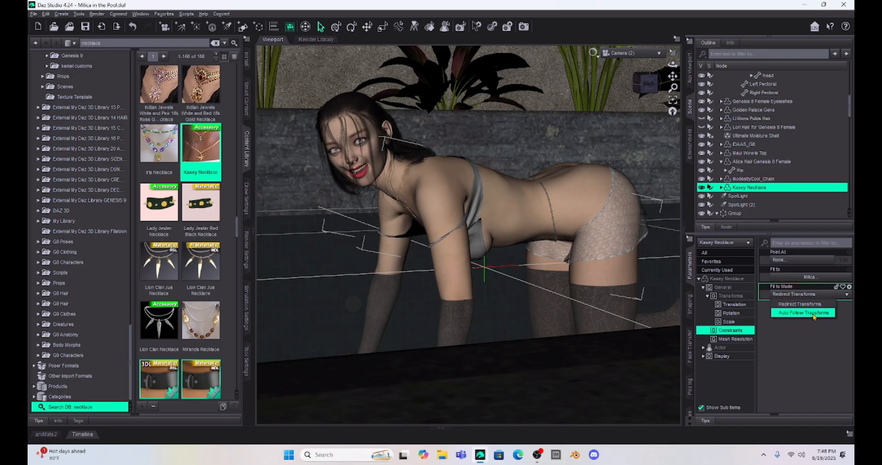
pyautogui.click(813, 313)
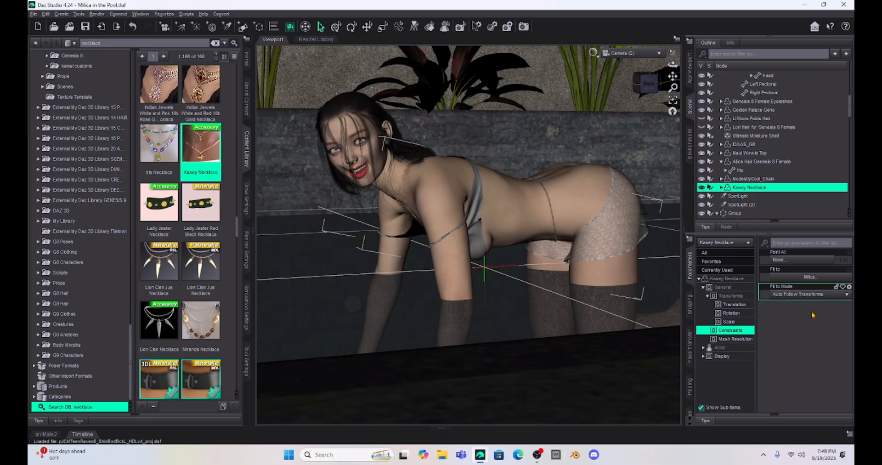
# With the Joint Editor, move the Kasey Necklace's center point from far beyond the kneeling figure to her neck.
pyautogui.click(79, 15)
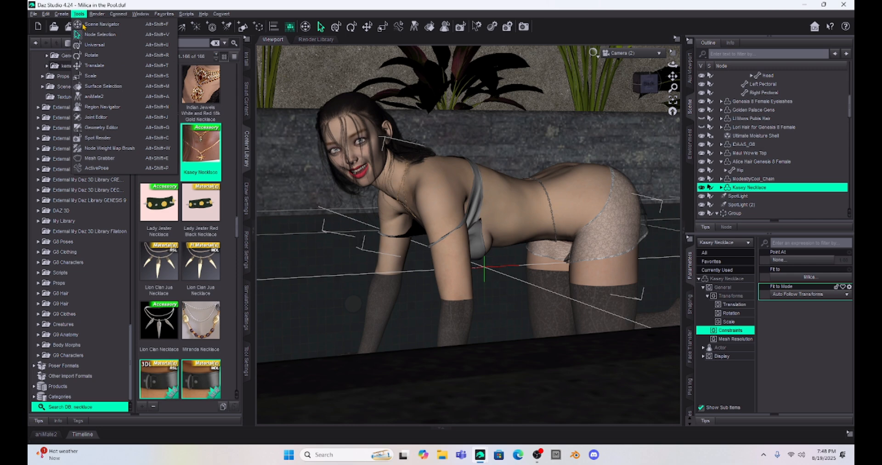
pyautogui.click(94, 119)
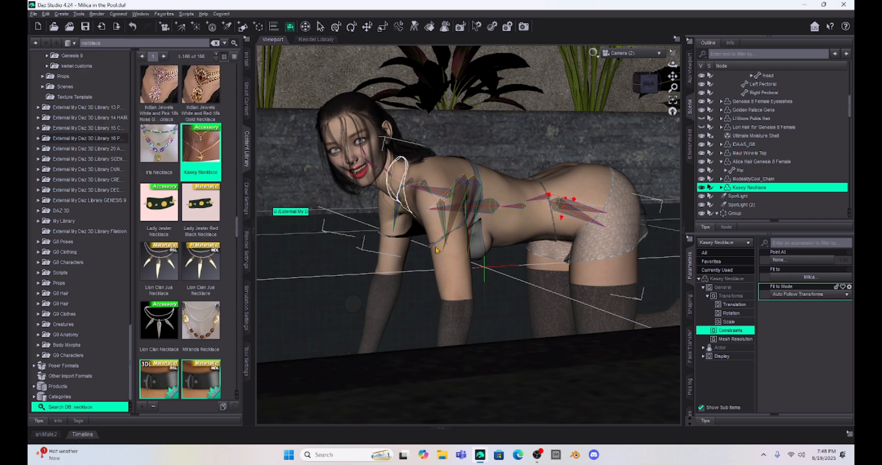
pyautogui.scroll(-5, 436, 249)
pyautogui.scroll(-8, 436, 249)
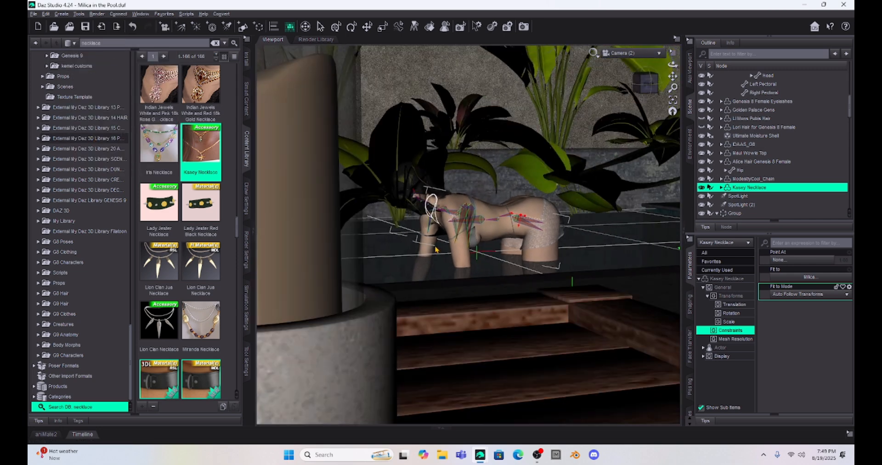
pyautogui.moveTo(673, 76); pyautogui.dragTo(518, 162)
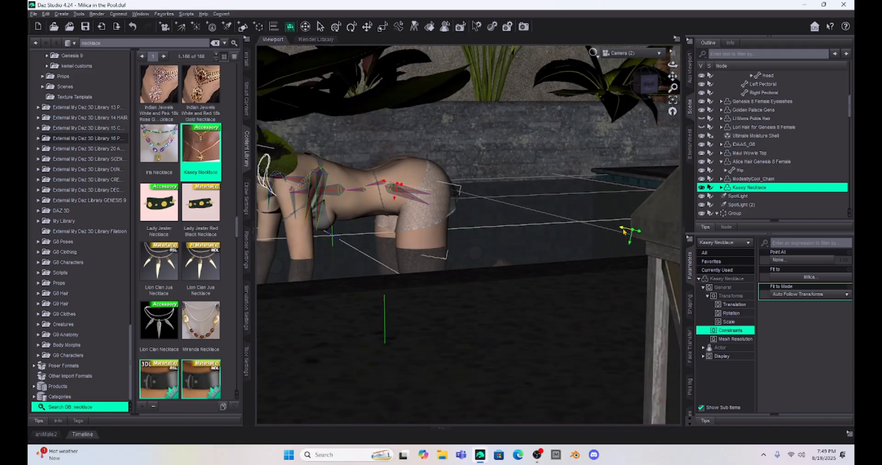
pyautogui.moveTo(596, 227); pyautogui.dragTo(28, 1)
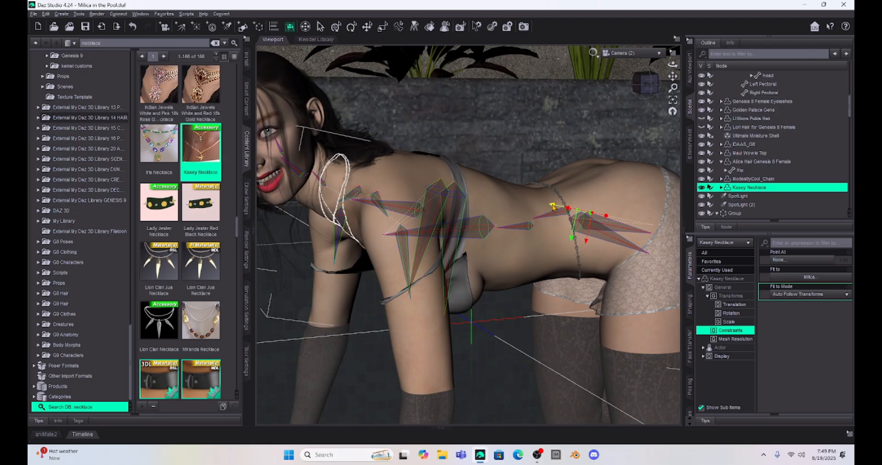
pyautogui.moveTo(552, 206); pyautogui.dragTo(52, 115)
# With the Universal tool, set the Kasey Necklace's X Rotate to about -33.44 and X Translate to about 2.26.
pyautogui.moveTo(649, 87)
pyautogui.mouseDown()
pyautogui.moveTo(709, 104)
pyautogui.moveTo(717, 90)
pyautogui.moveTo(649, 93)
pyautogui.mouseUp()
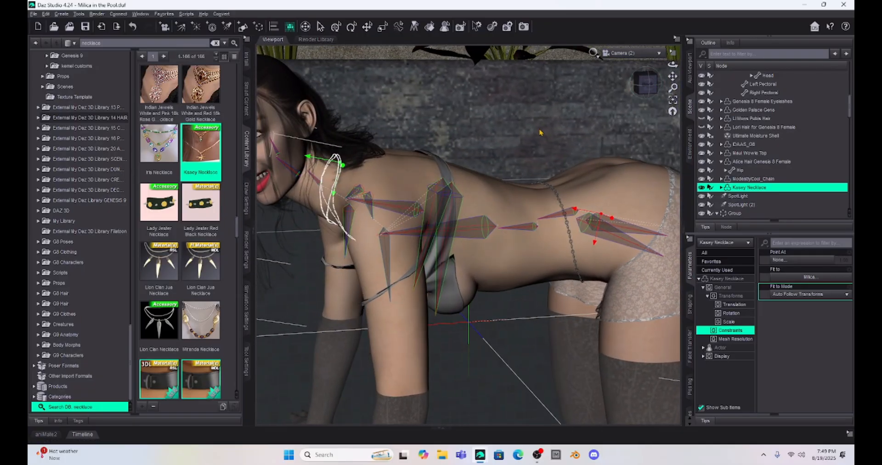
pyautogui.moveTo(672, 76); pyautogui.dragTo(683, 77)
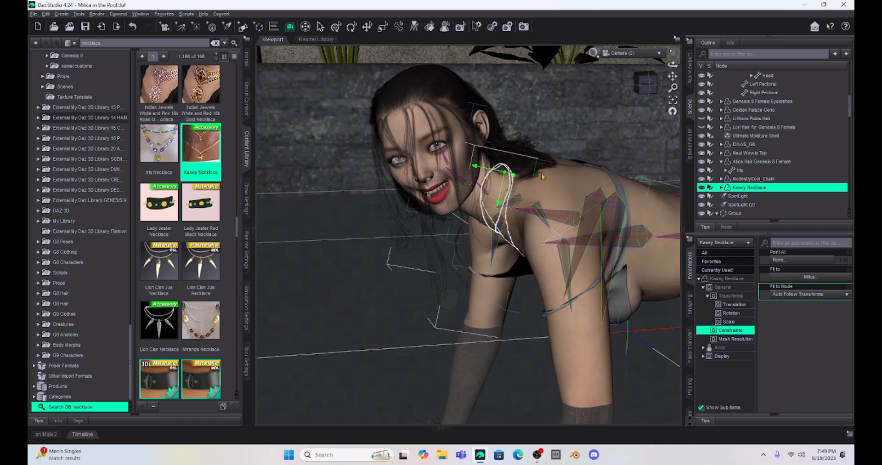
pyautogui.scroll(4, 541, 178)
pyautogui.click(336, 27)
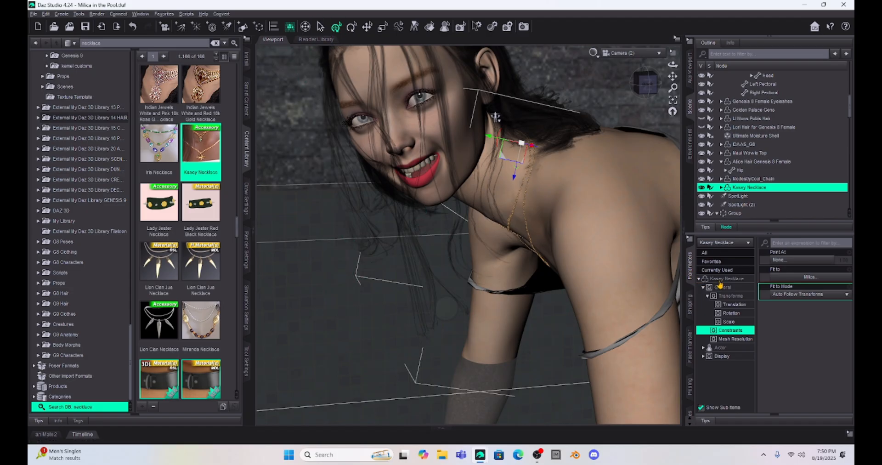
pyautogui.click(720, 279)
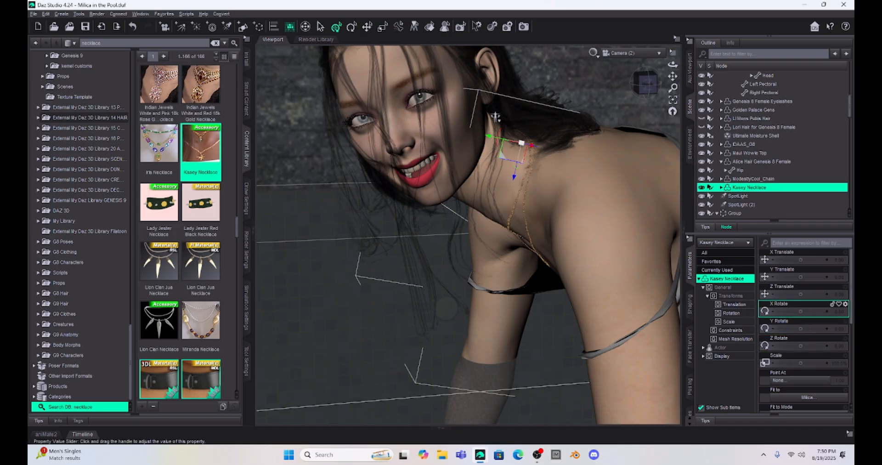
pyautogui.moveTo(800, 312); pyautogui.dragTo(800, 295)
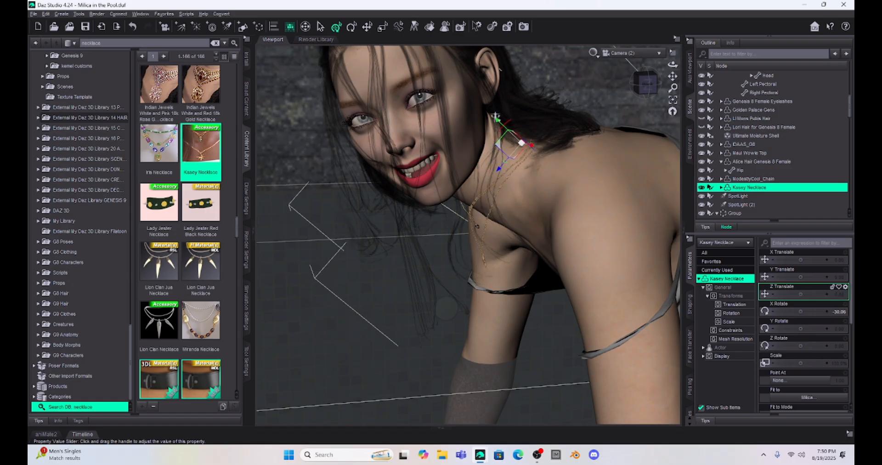
pyautogui.moveTo(800, 260); pyautogui.dragTo(806, 260)
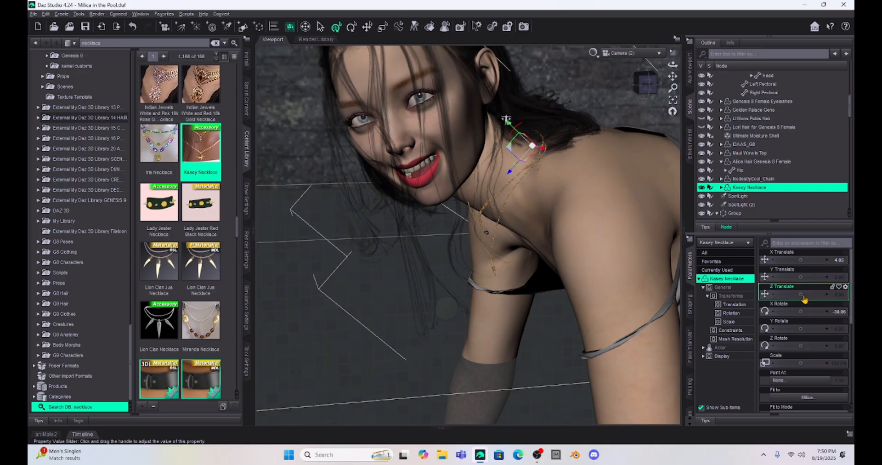
pyautogui.moveTo(801, 311); pyautogui.dragTo(795, 311)
pyautogui.moveTo(803, 261); pyautogui.dragTo(801, 263)
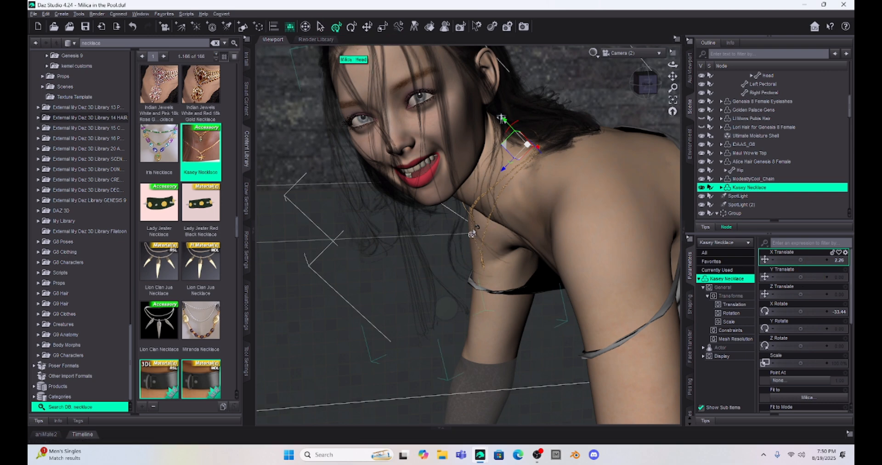
# Return to the Node Selection tool and examine the necklace's fit with the whole kneeling figure in view.
pyautogui.click(320, 26)
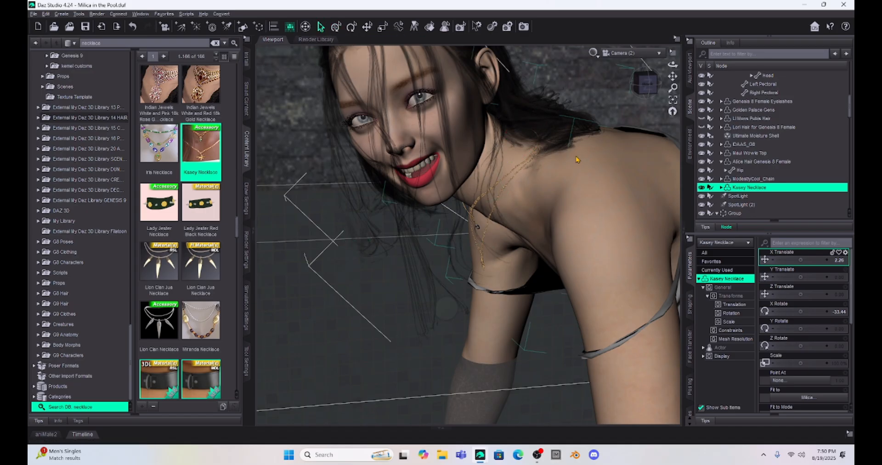
pyautogui.scroll(-5, 582, 219)
pyautogui.scroll(-5, 584, 219)
pyautogui.hotkey('ctrl', '0')
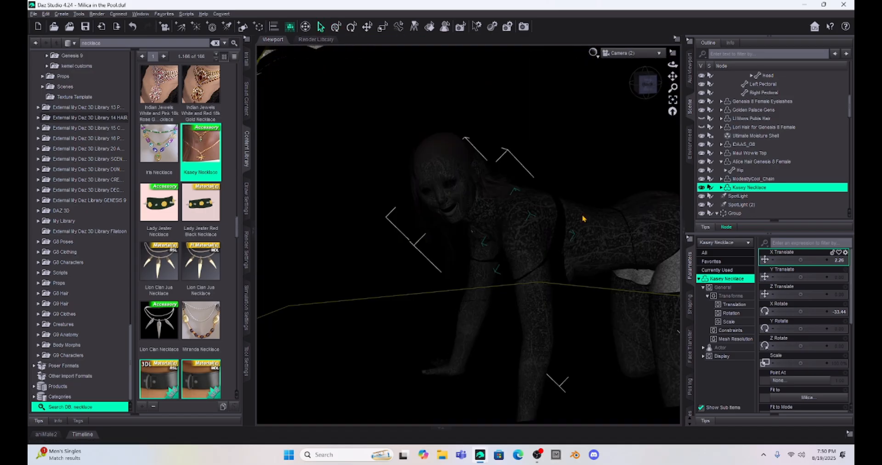
pyautogui.hotkey('ctrl', '9')
pyautogui.moveTo(673, 76)
pyautogui.mouseDown()
pyautogui.moveTo(667, 55)
pyautogui.moveTo(551, 23)
pyautogui.moveTo(699, 69)
pyautogui.mouseUp()
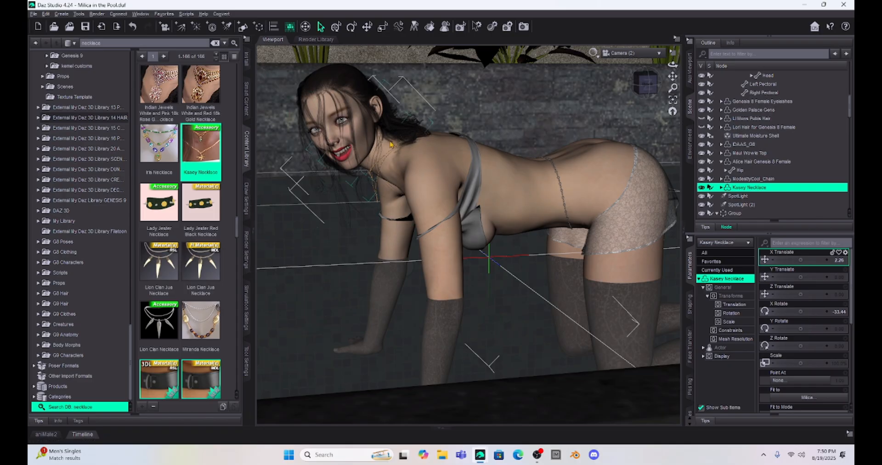
# Collapse the side panes to enlarge the viewport and render the kneeling figure from Camera (2).
pyautogui.click(252, 232)
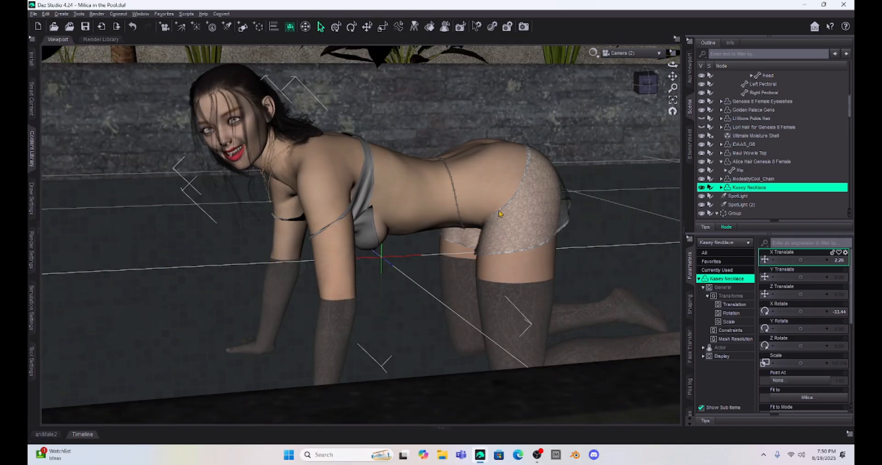
pyautogui.click(684, 231)
pyautogui.scroll(1, 666, 228)
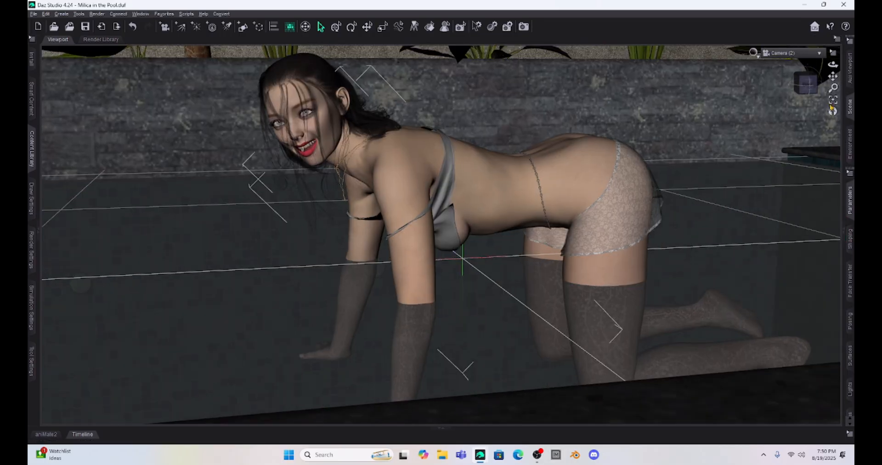
pyautogui.moveTo(809, 90)
pyautogui.mouseDown()
pyautogui.moveTo(830, 76)
pyautogui.moveTo(815, 81)
pyautogui.mouseUp()
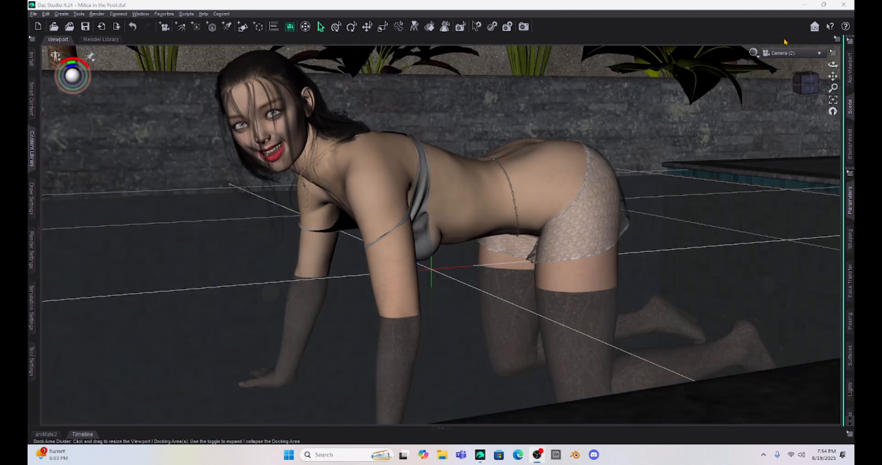
pyautogui.click(524, 26)
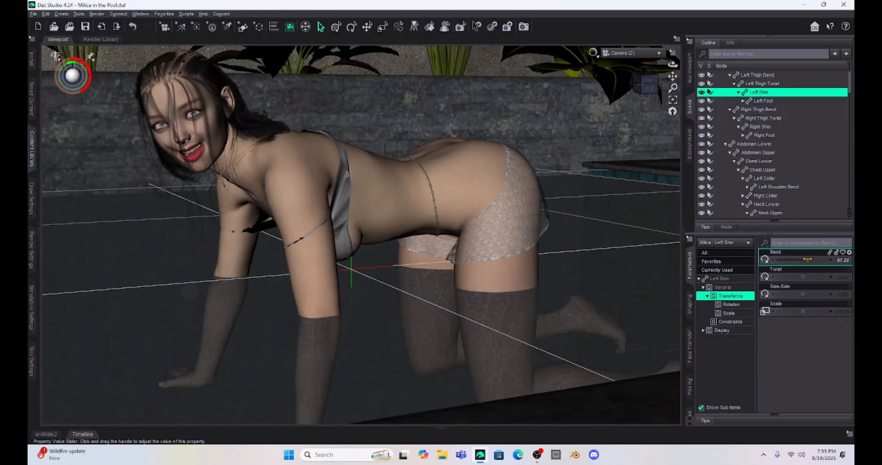
pyautogui.hotkey('ctrl', 'r')
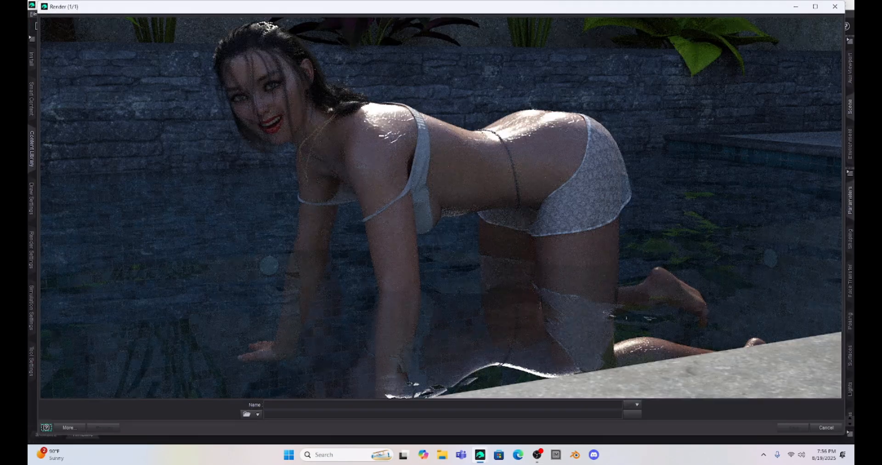